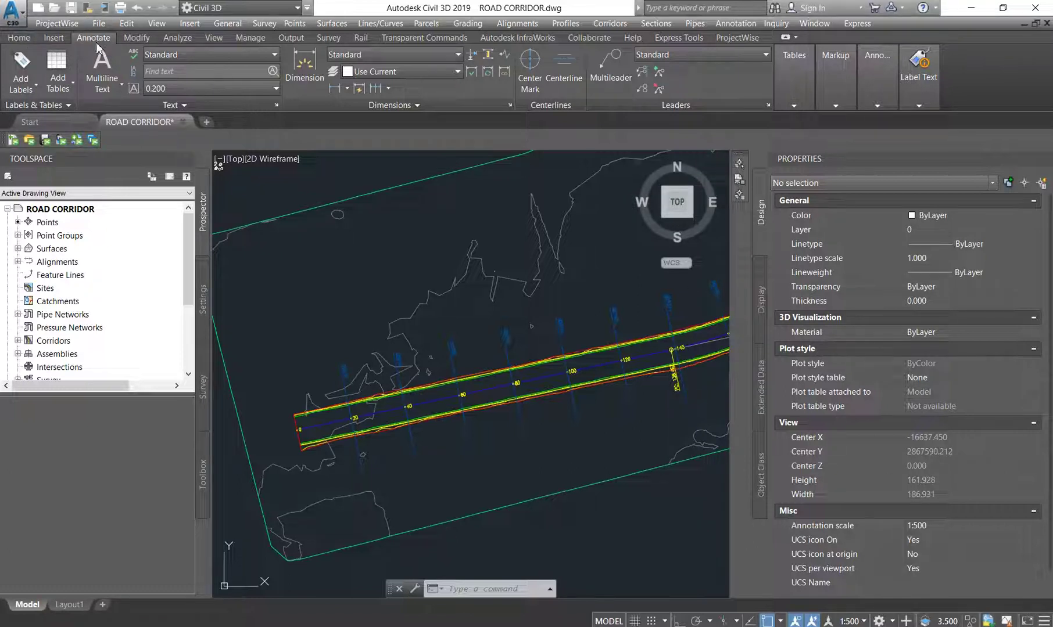
Open Add Alignment Labels and set Multiple Segment with the Start | End (For Straight Alignment) line style.
{"action": "left_click", "coordinate": [30, 87]}
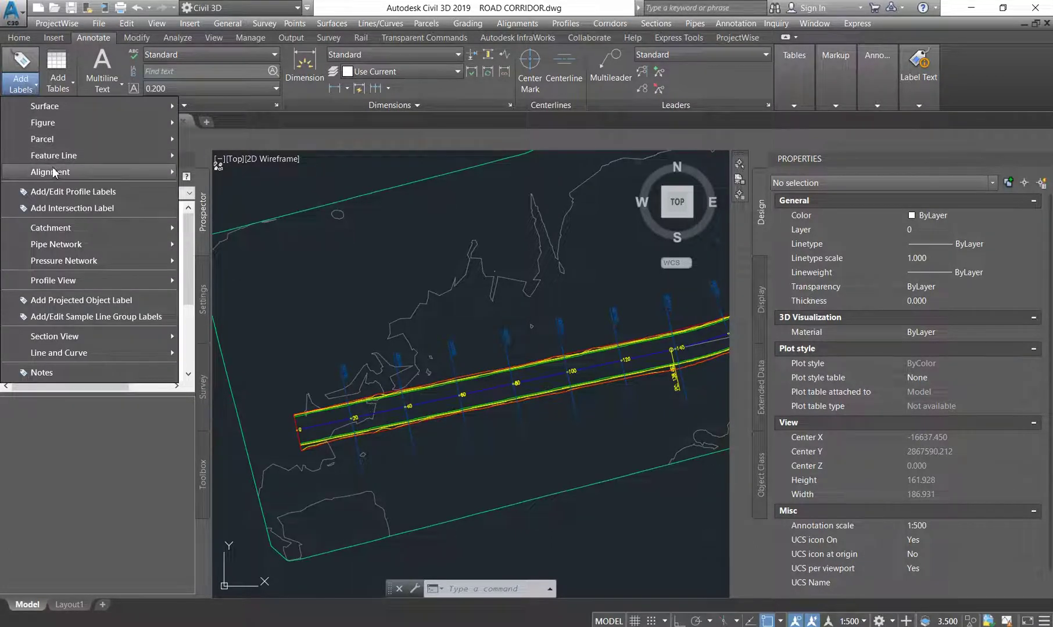
{"action": "mouse_move", "coordinate": [54, 173]}
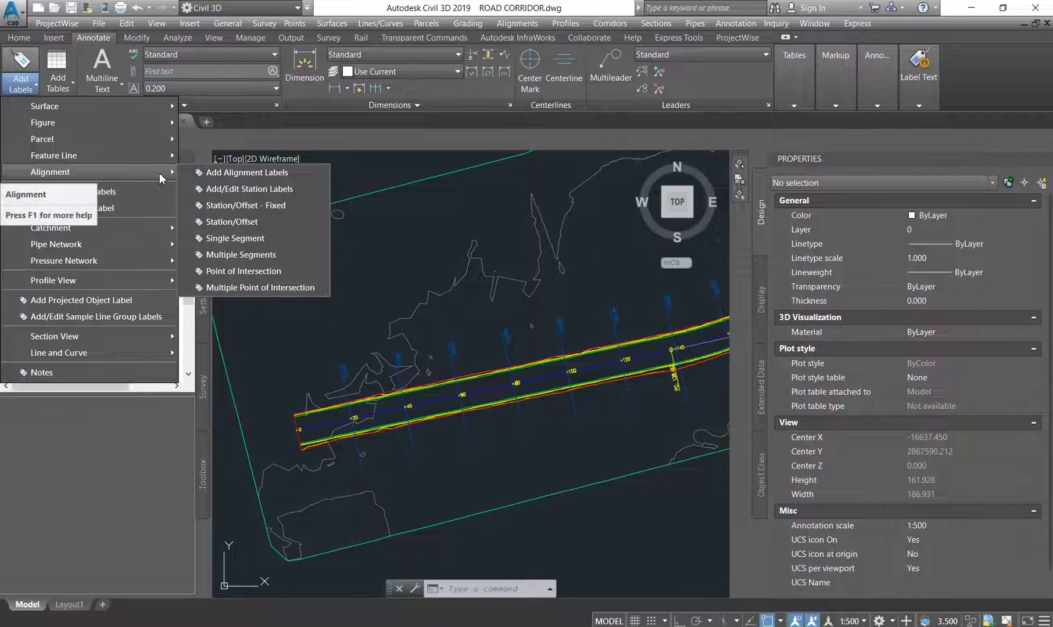
{"action": "left_click", "coordinate": [231, 174]}
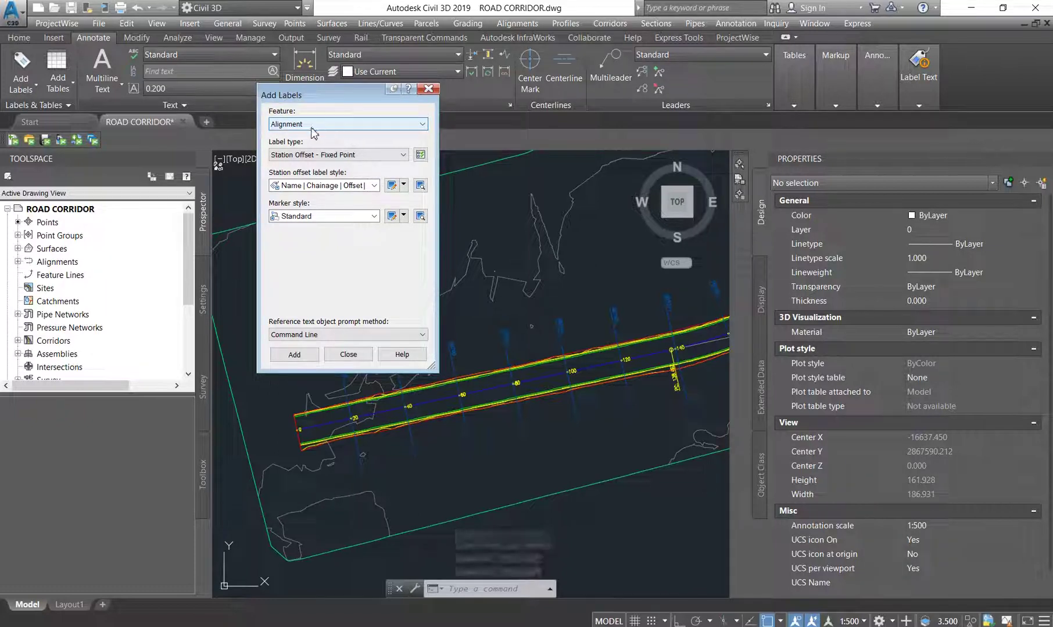
{"action": "left_click", "coordinate": [335, 155]}
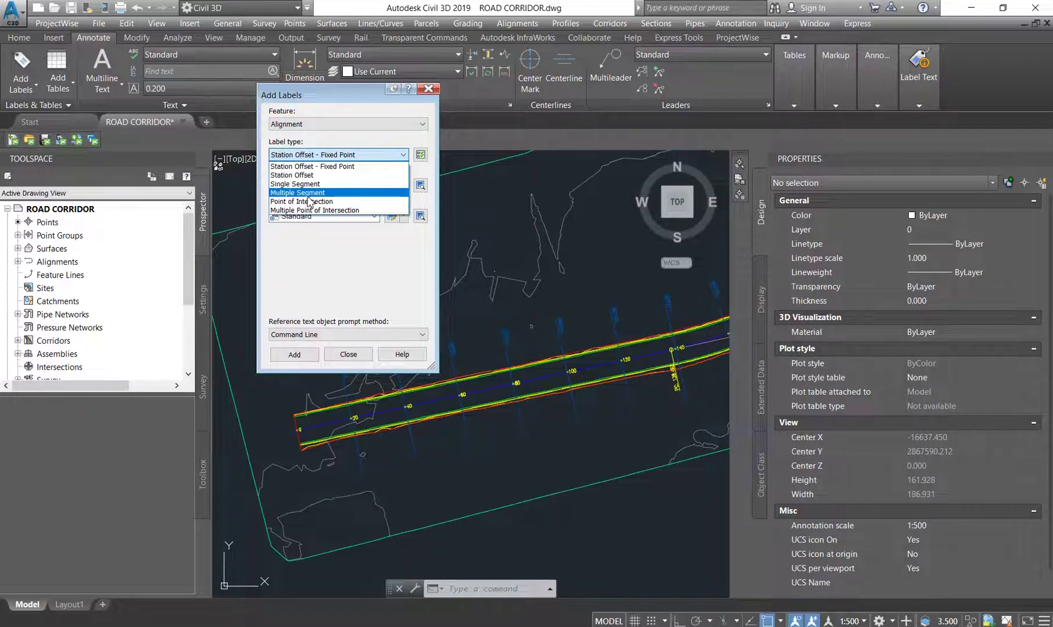
{"action": "left_click", "coordinate": [308, 195]}
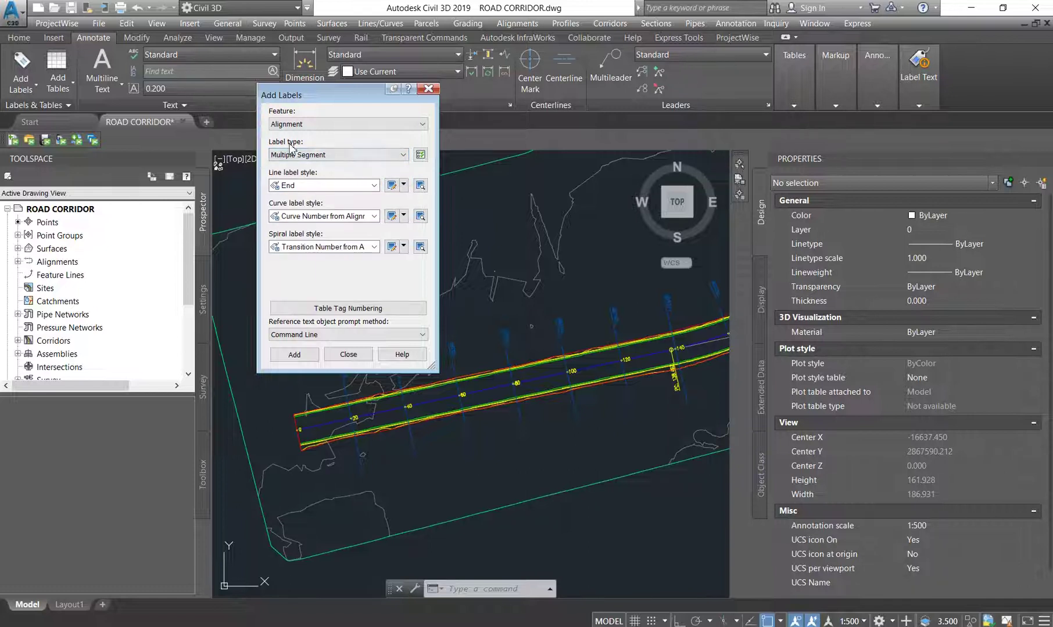
{"action": "left_click", "coordinate": [305, 186]}
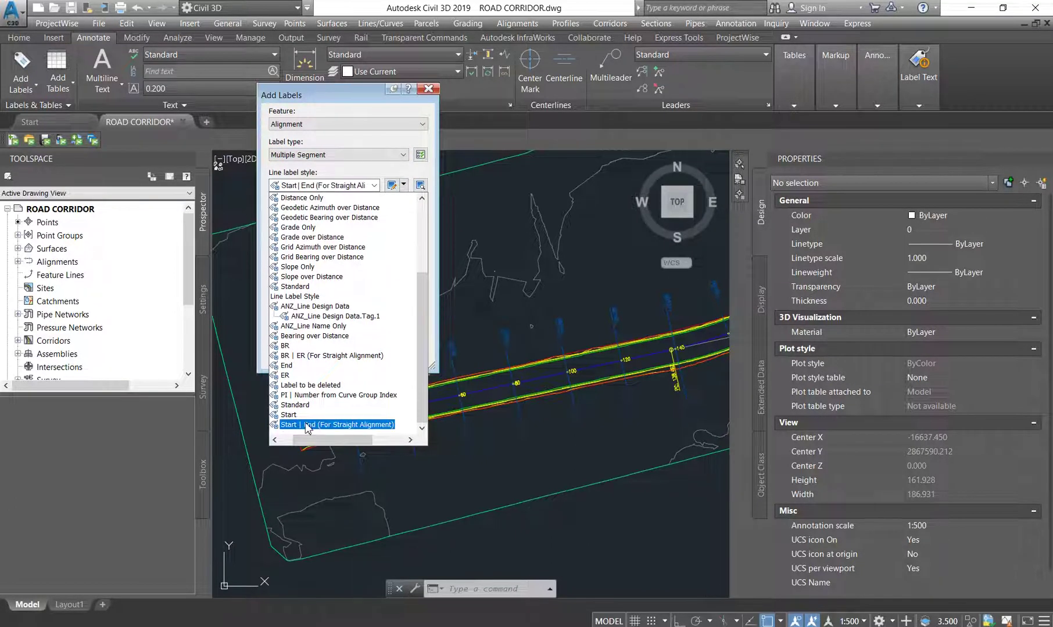
{"action": "left_click", "coordinate": [306, 427]}
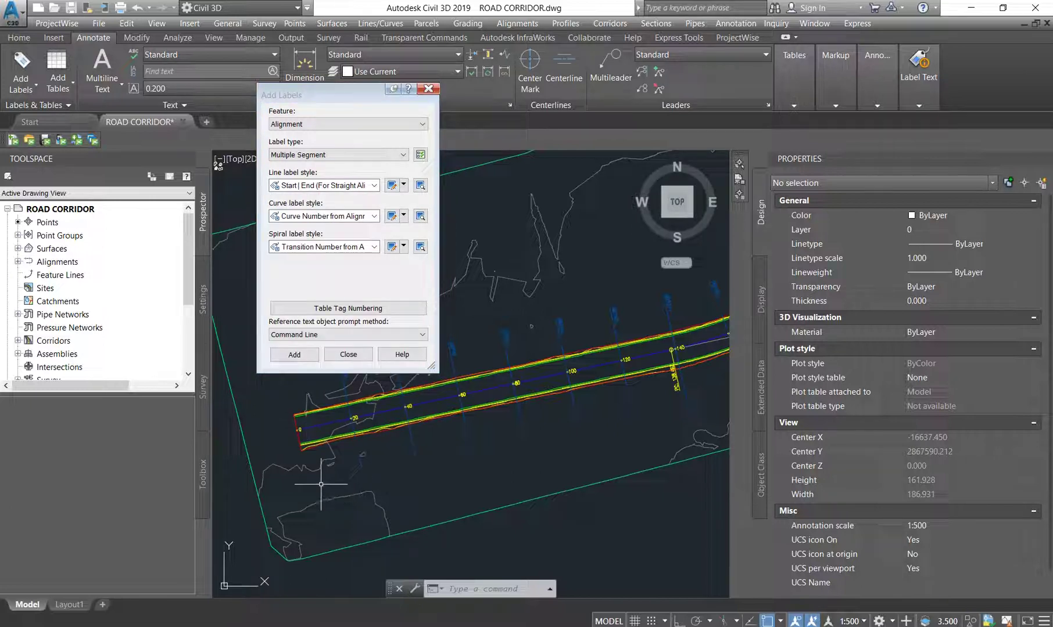
For ROAD A, use the BCC | PI | ECC | Number from PI Index curve label style and add labels.
{"action": "scroll", "coordinate": [318, 474], "scroll_direction": "down", "scroll_amount": 3}
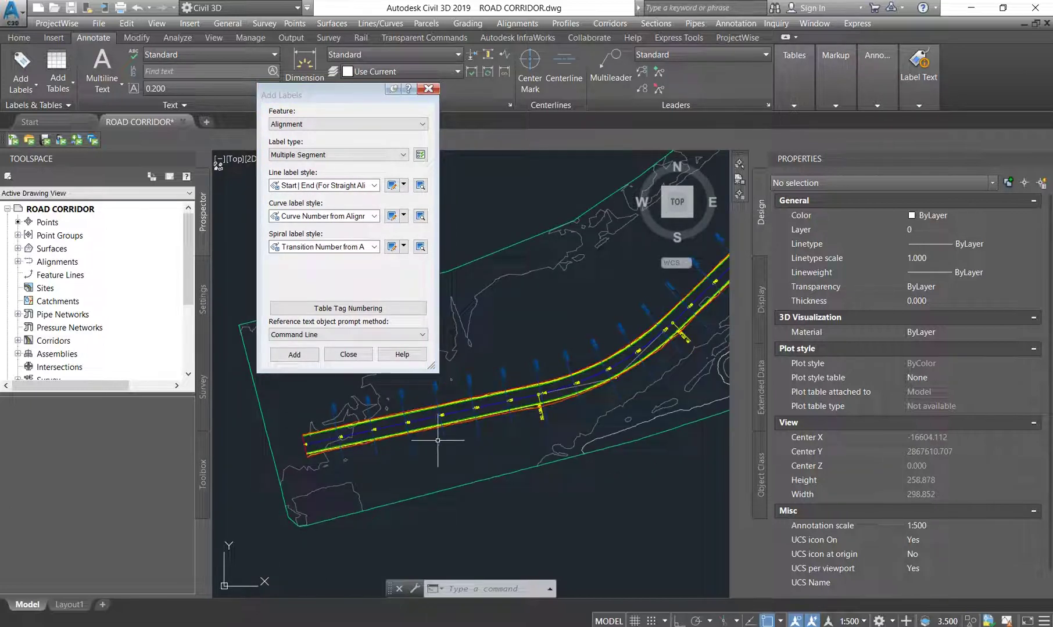
{"action": "left_click", "coordinate": [491, 407]}
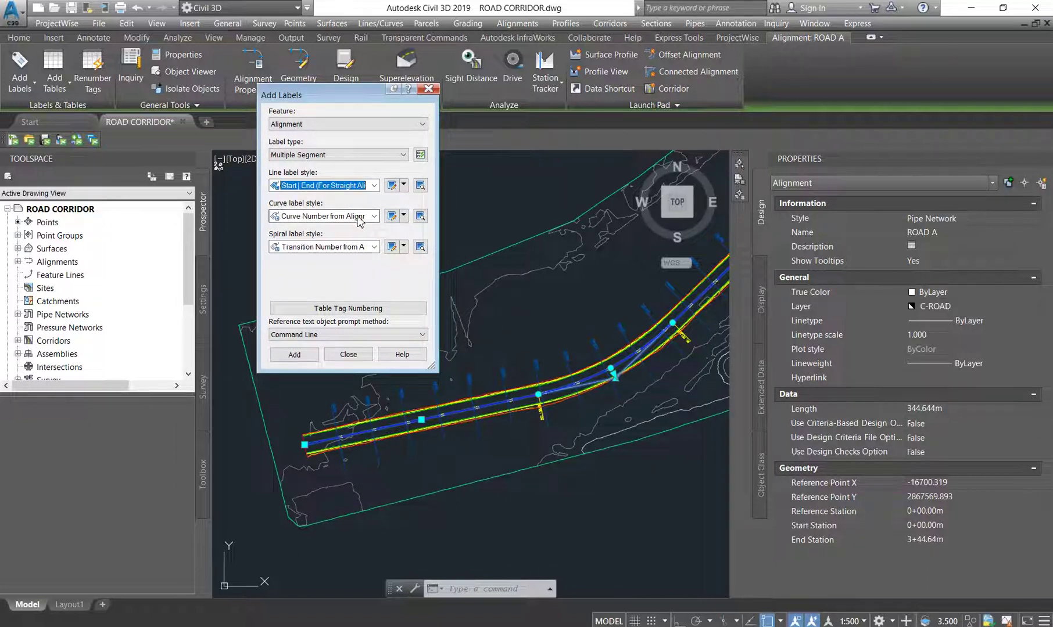
{"action": "left_click", "coordinate": [375, 217]}
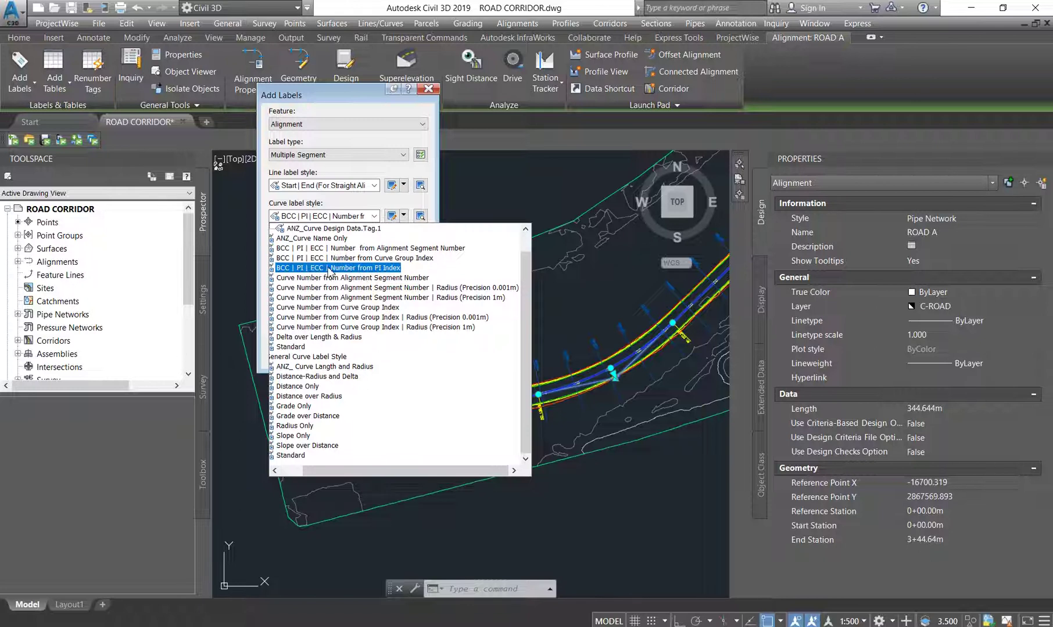
{"action": "left_click", "coordinate": [330, 271]}
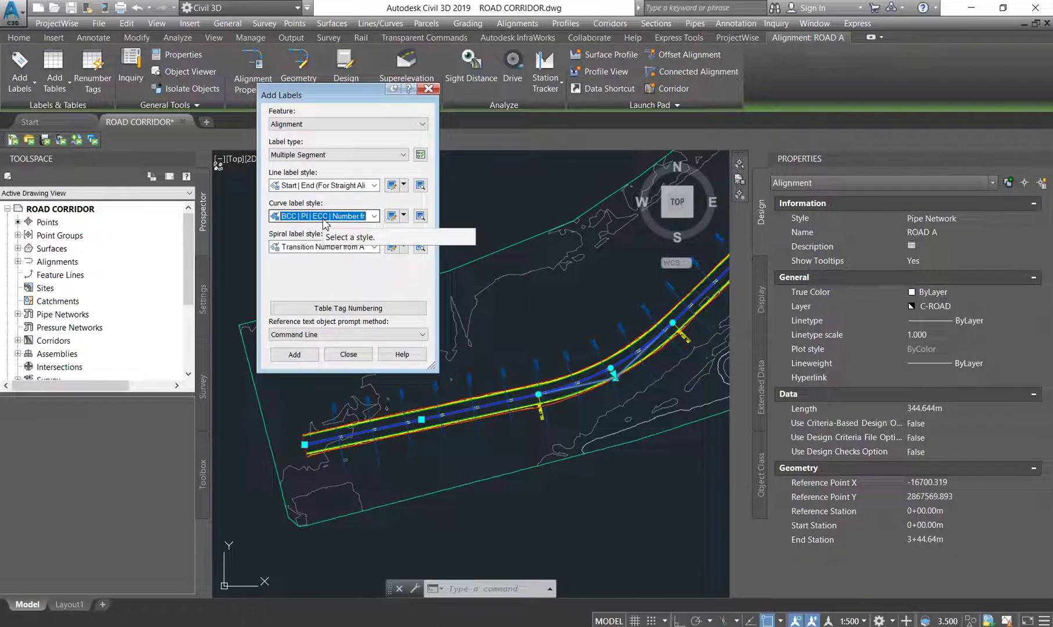
{"action": "left_click", "coordinate": [294, 355]}
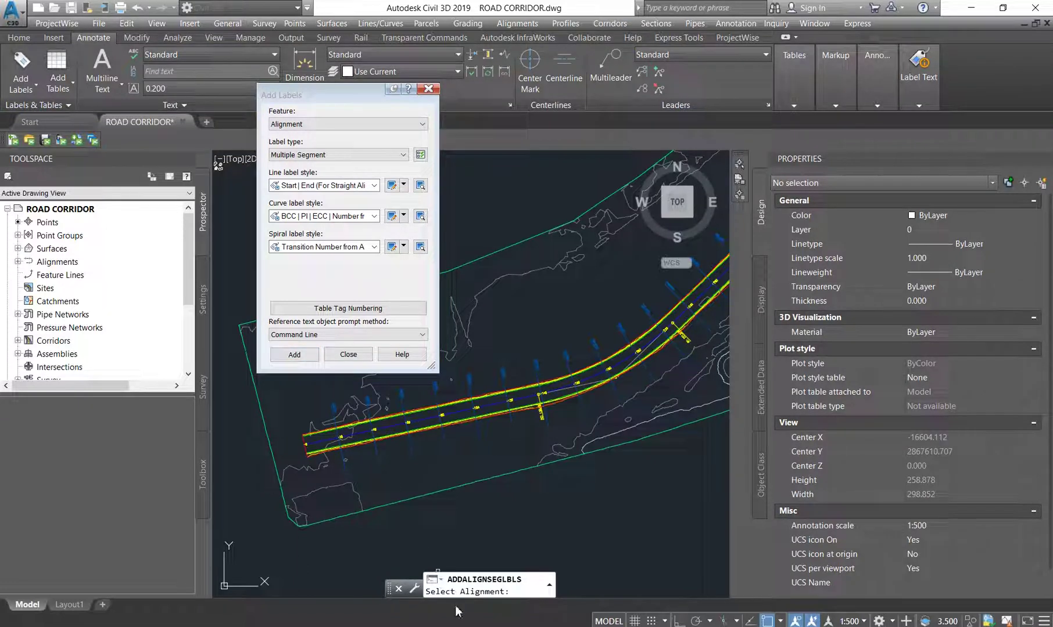
Finish placing ROAD A's segment labels, close Add Labels, and review the START | END labels.
{"action": "scroll", "coordinate": [393, 420], "scroll_direction": "up", "scroll_amount": 2}
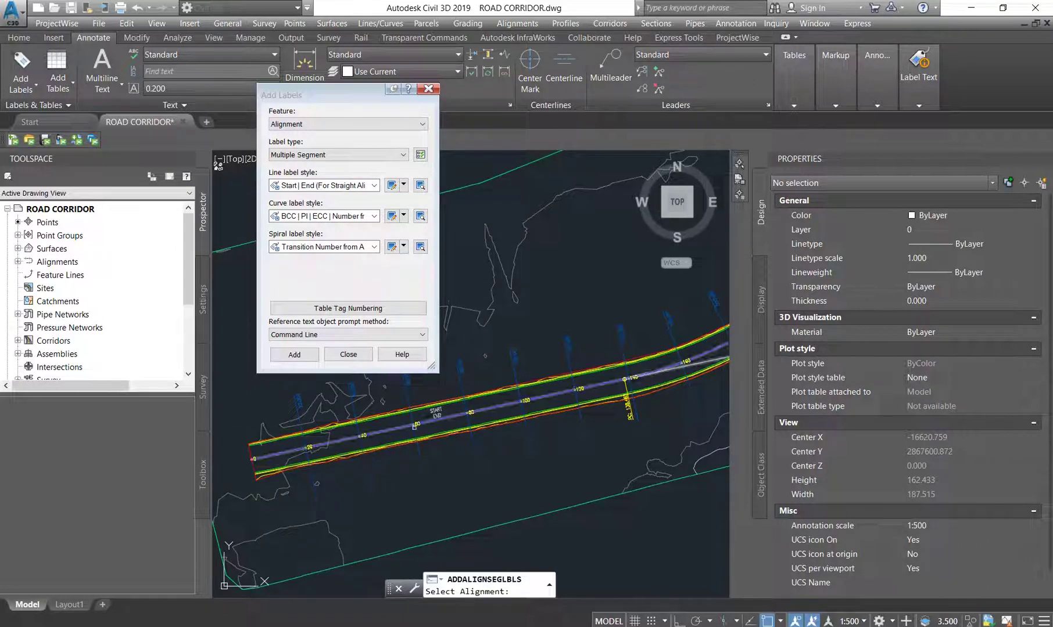
{"action": "key", "text": "Escape"}
{"action": "scroll", "coordinate": [437, 419], "scroll_direction": "up", "scroll_amount": 4}
{"action": "scroll", "coordinate": [437, 419], "scroll_direction": "down", "scroll_amount": 3}
{"action": "scroll", "coordinate": [568, 378], "scroll_direction": "up", "scroll_amount": 5}
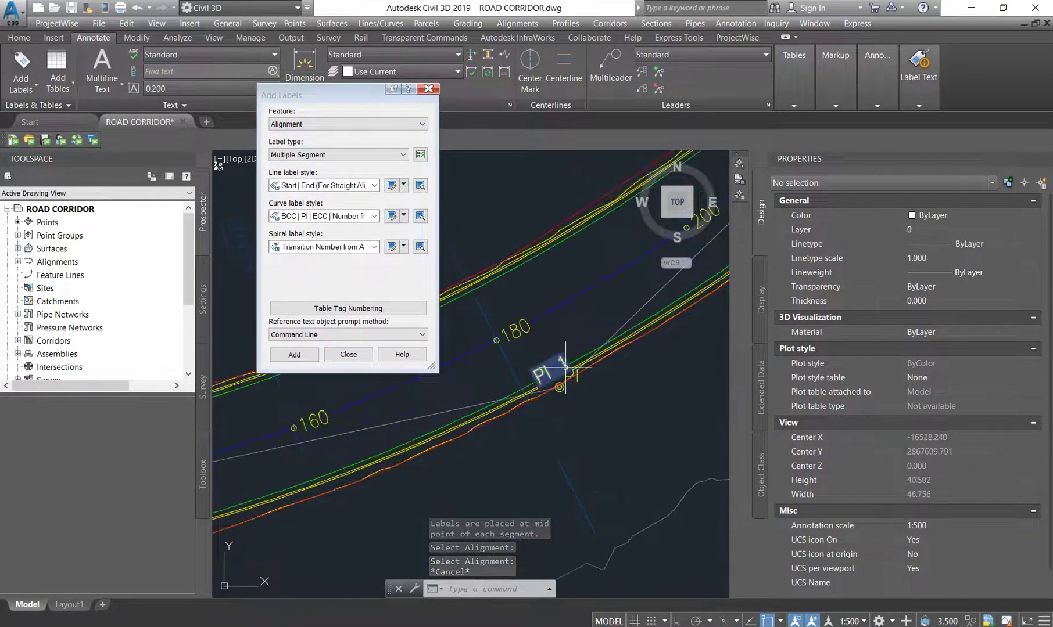
{"action": "scroll", "coordinate": [567, 378], "scroll_direction": "down", "scroll_amount": 5}
{"action": "scroll", "coordinate": [588, 328], "scroll_direction": "up", "scroll_amount": 4}
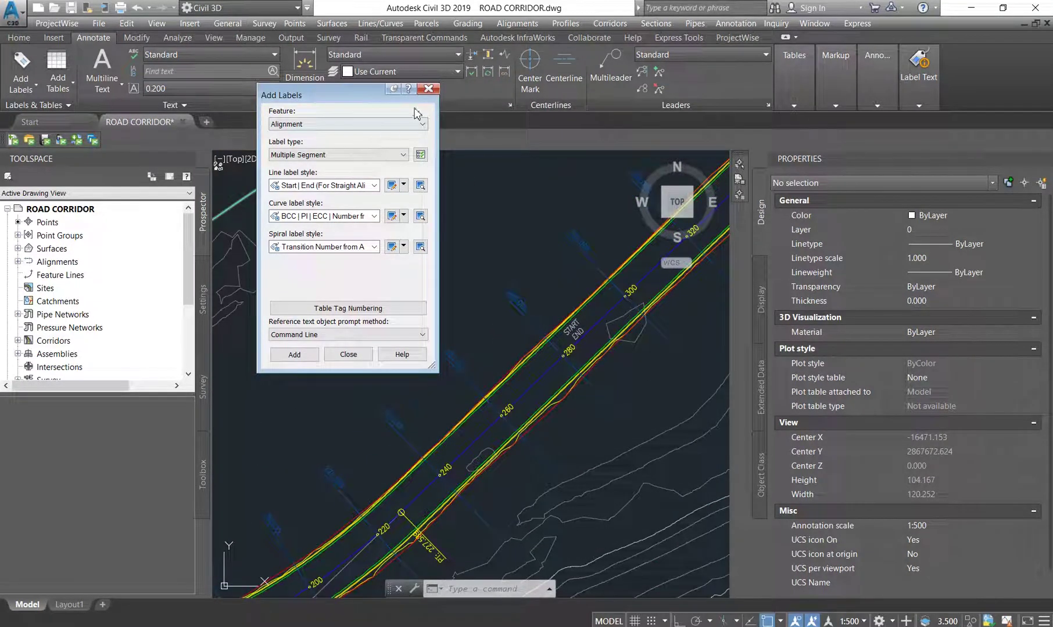
{"action": "left_click", "coordinate": [428, 88]}
{"action": "scroll", "coordinate": [522, 334], "scroll_direction": "down", "scroll_amount": 2}
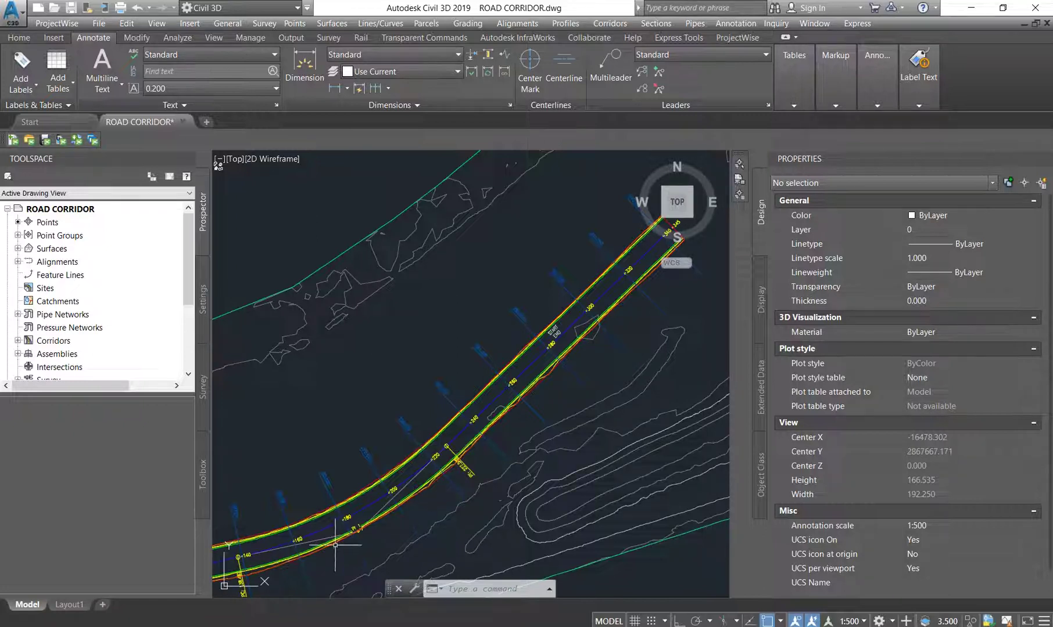
{"action": "middle_click_drag", "start_coordinate": [255, 549], "coordinate": [555, 424]}
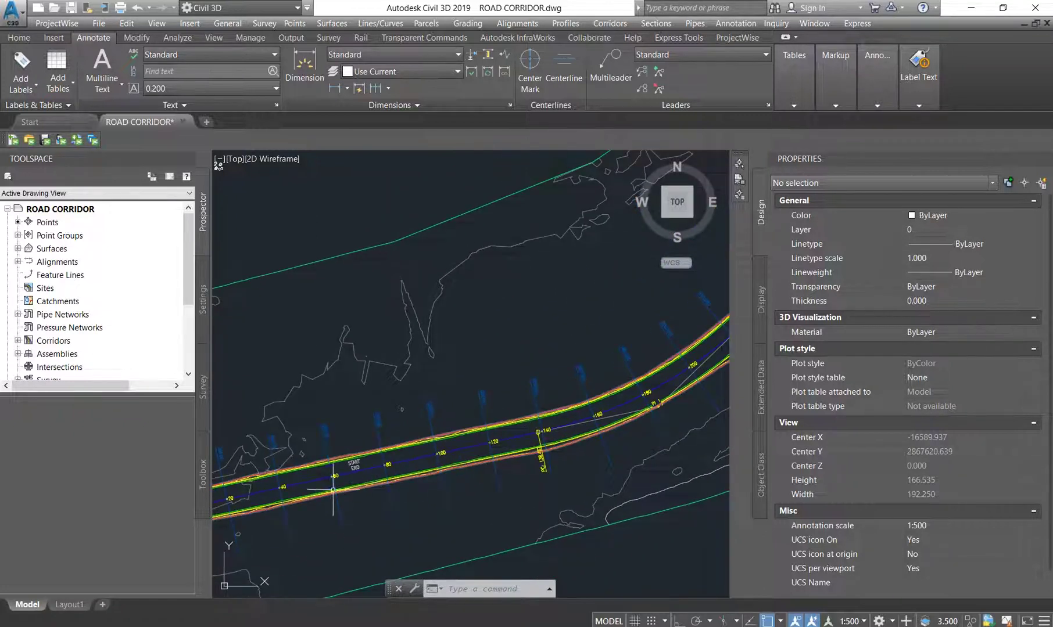
{"action": "middle_click_drag", "start_coordinate": [407, 471], "coordinate": [581, 441]}
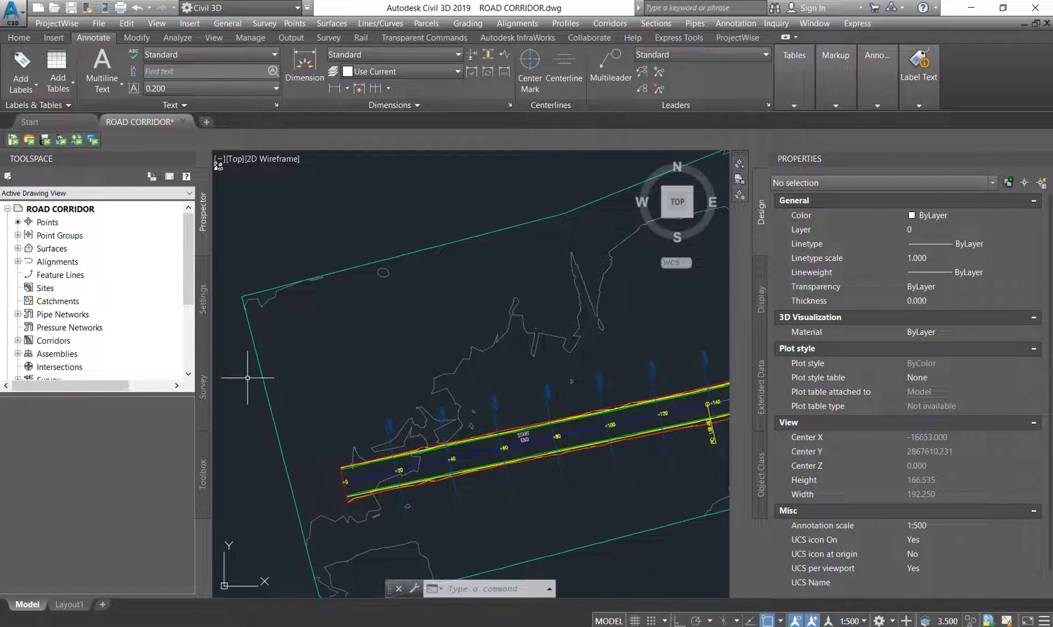
{"action": "scroll", "coordinate": [504, 440], "scroll_direction": "up", "scroll_amount": 2}
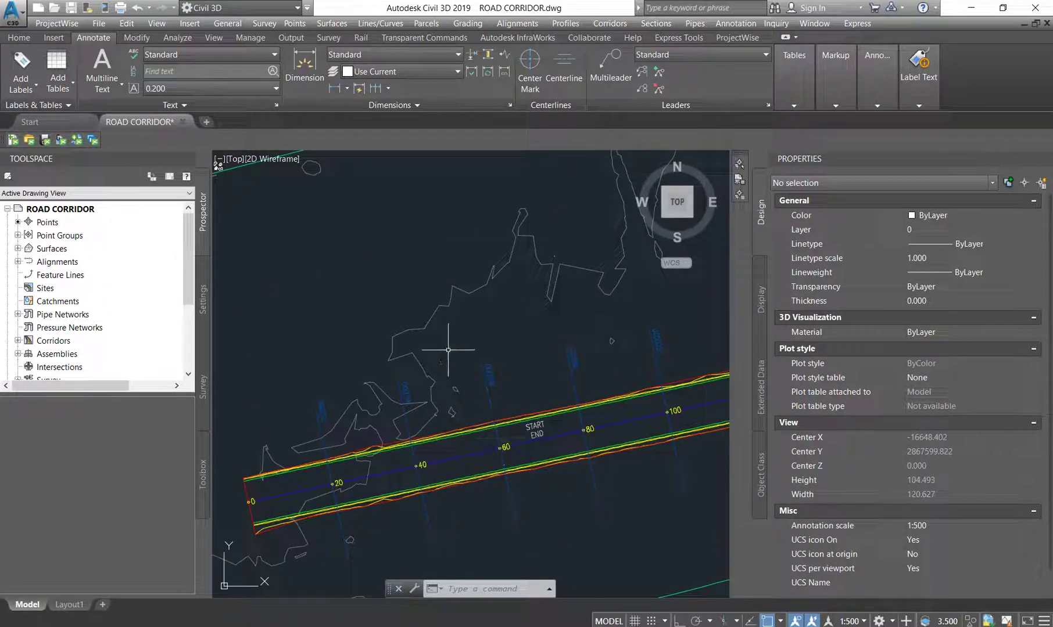
Create a ROAD A alignment segment table using the Setting Out Data-CH(m) curve-number style.
{"action": "left_click", "coordinate": [67, 88]}
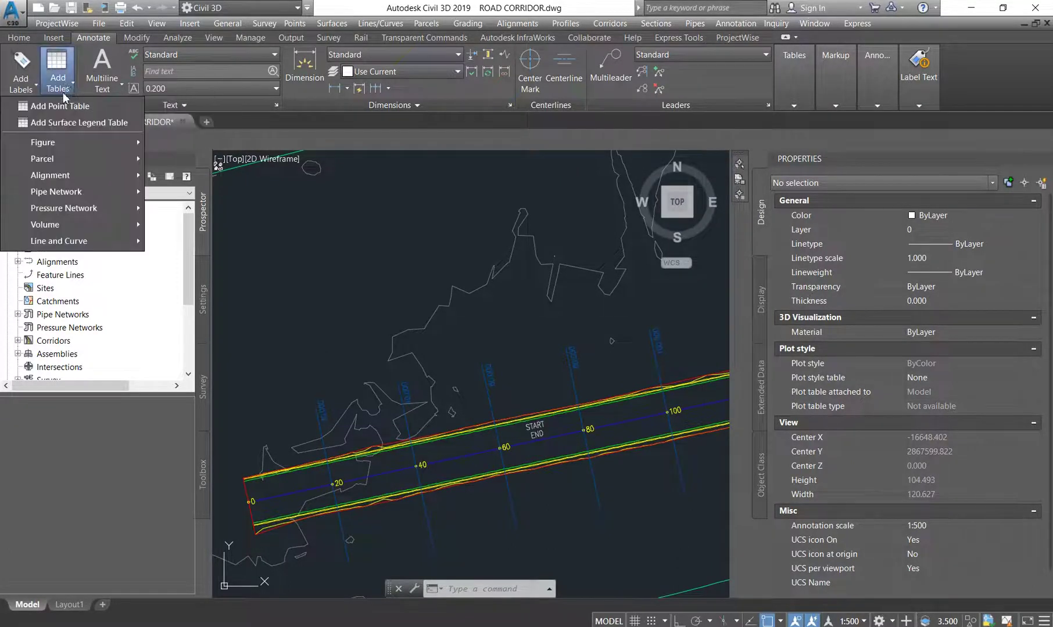
{"action": "mouse_move", "coordinate": [79, 171]}
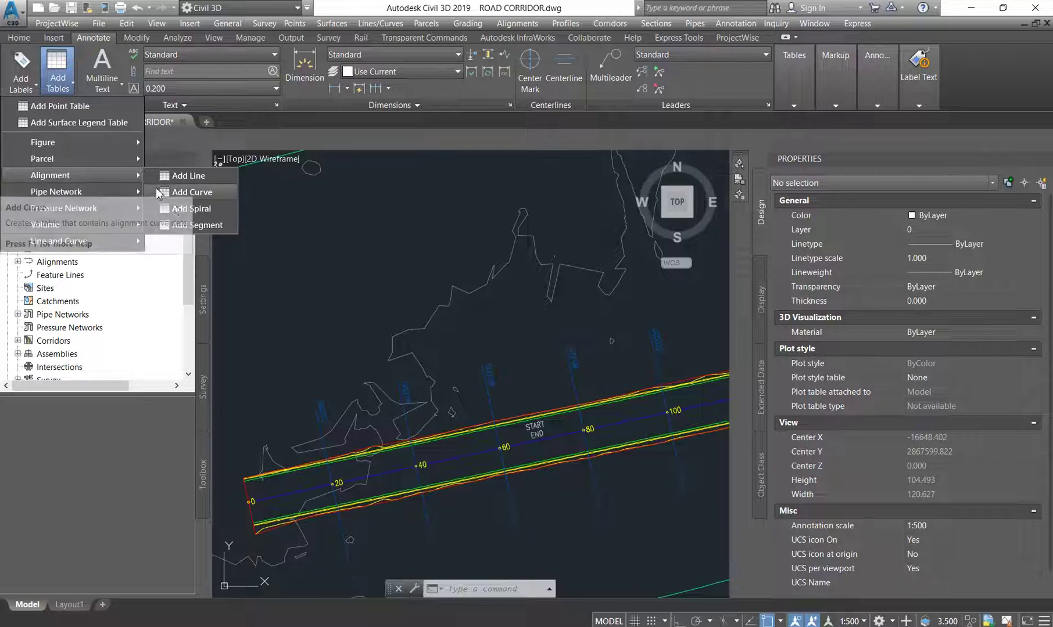
{"action": "left_click", "coordinate": [185, 224]}
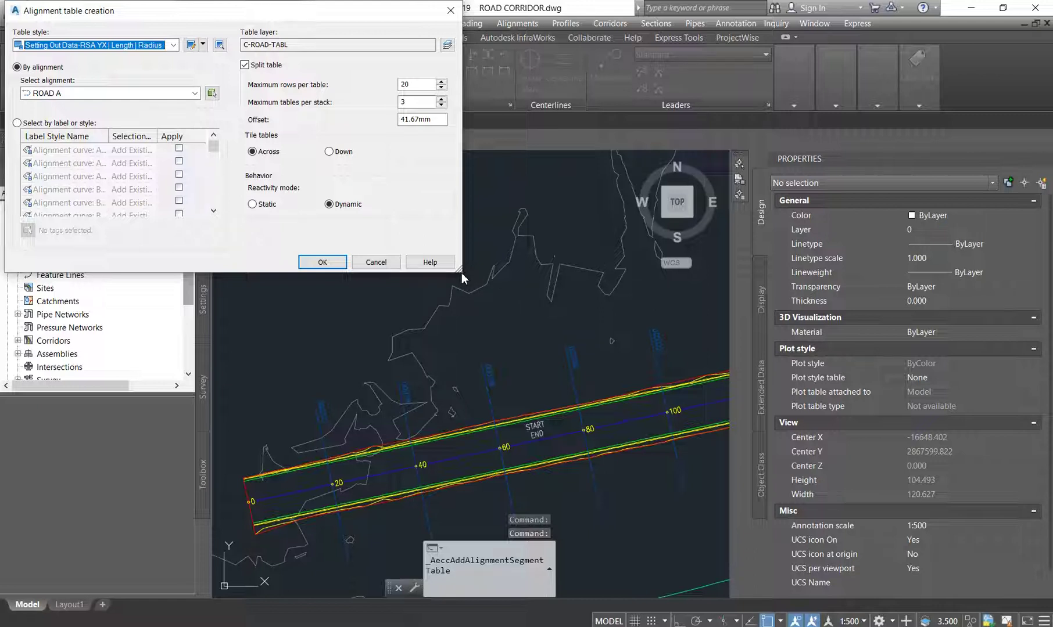
{"action": "left_click_drag", "start_coordinate": [461, 272], "coordinate": [559, 378]}
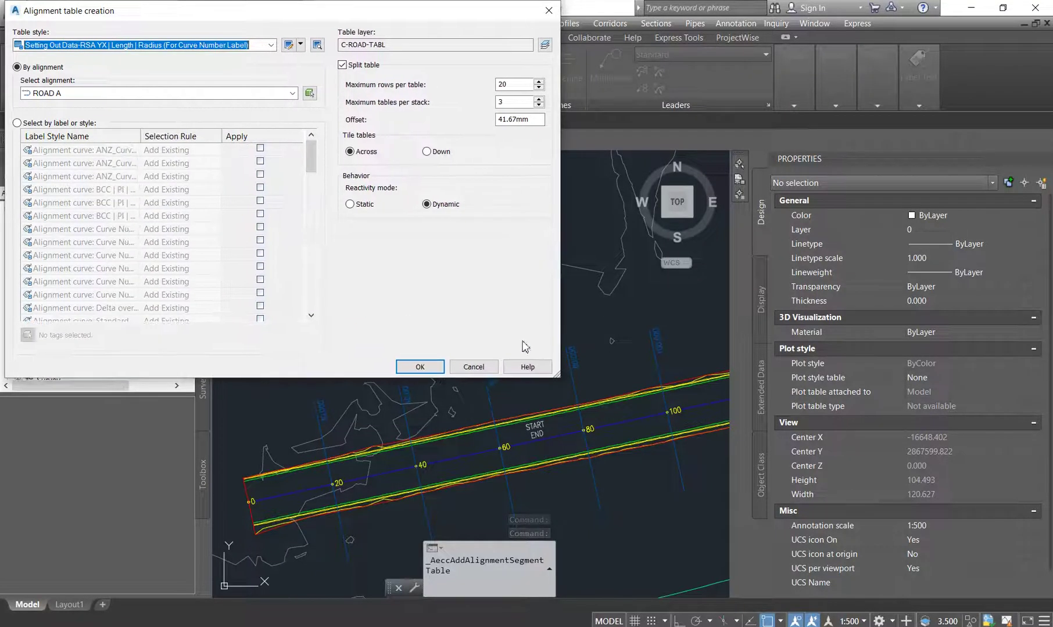
{"action": "left_click", "coordinate": [272, 46]}
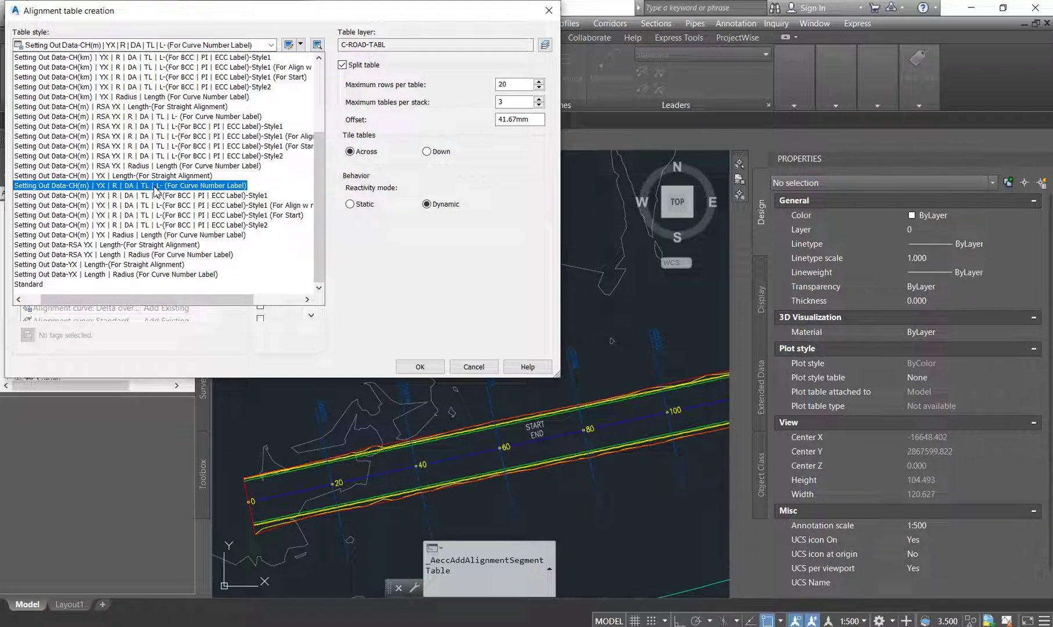
{"action": "left_click", "coordinate": [160, 187]}
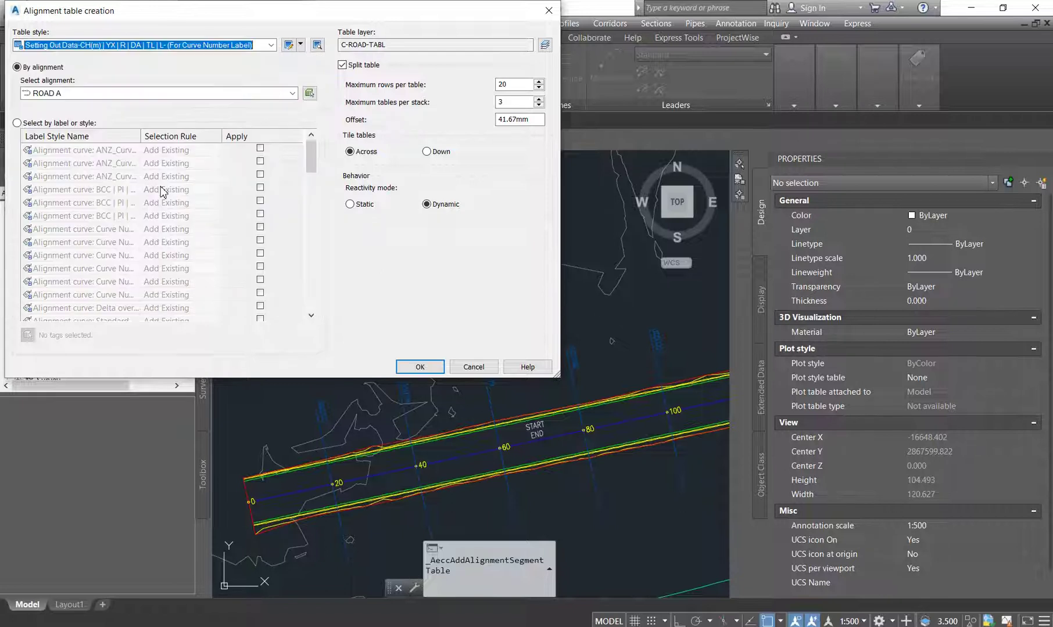
{"action": "left_click", "coordinate": [50, 92]}
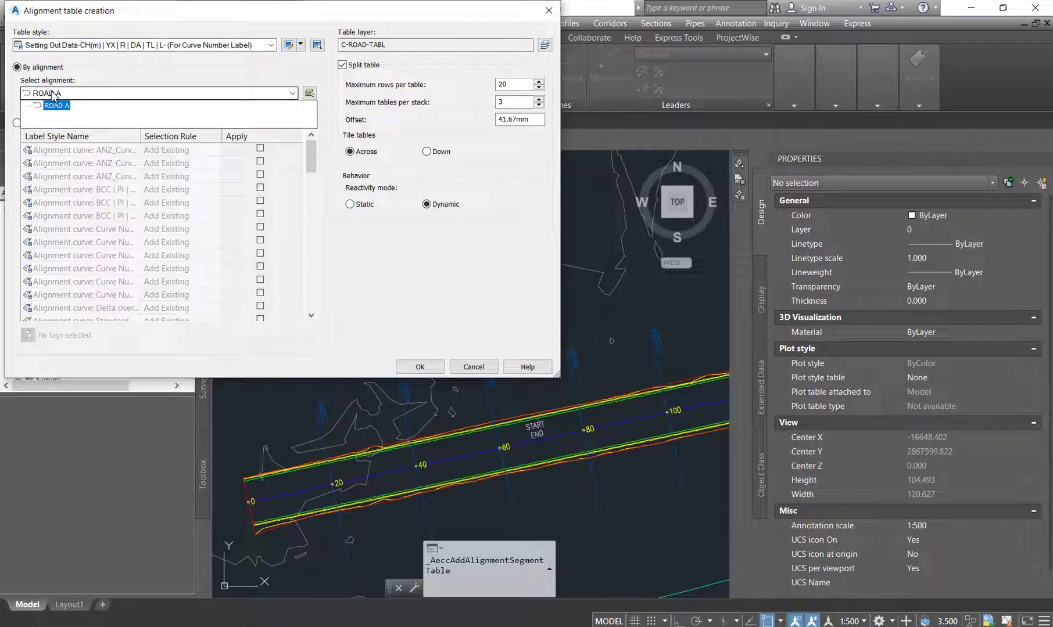
{"action": "left_click", "coordinate": [64, 104]}
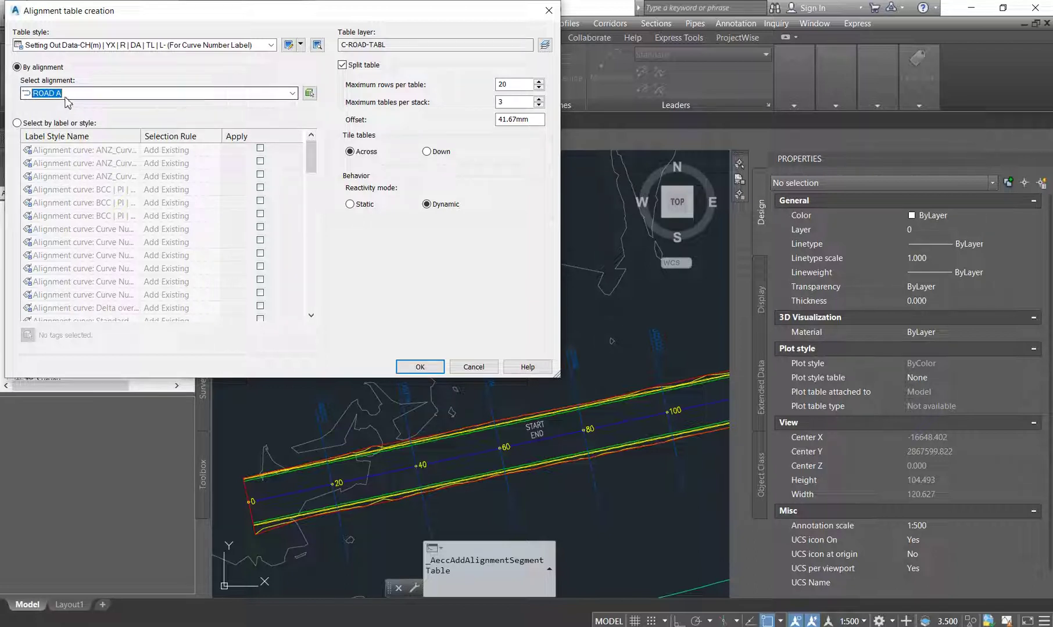
{"action": "left_click", "coordinate": [420, 367]}
{"action": "scroll", "coordinate": [252, 250], "scroll_direction": "down", "scroll_amount": 5}
{"action": "scroll", "coordinate": [273, 247], "scroll_direction": "up", "scroll_amount": 5}
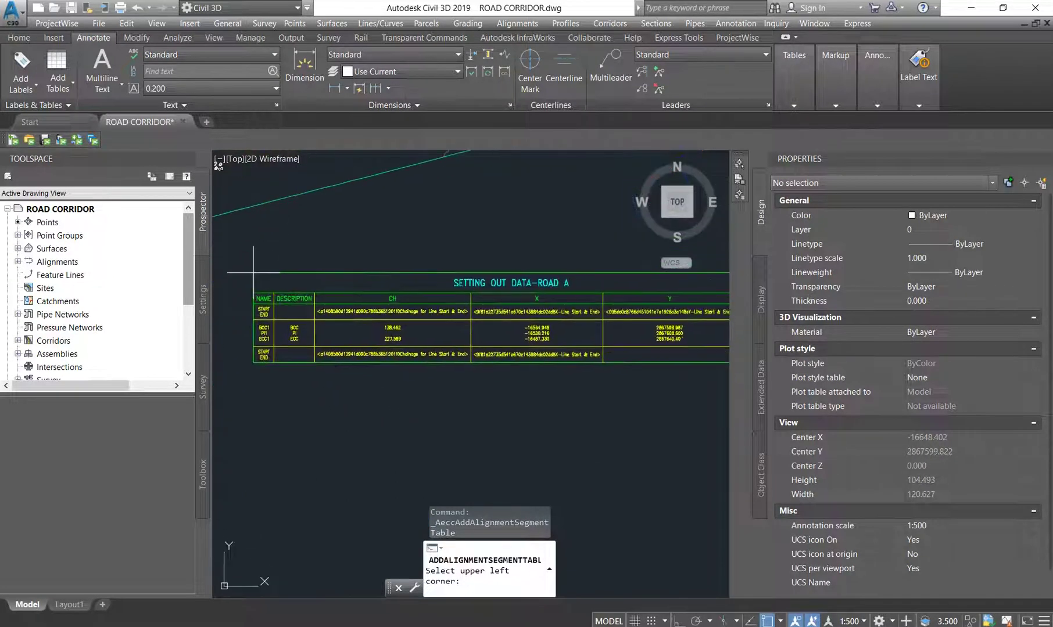
{"action": "scroll", "coordinate": [277, 319], "scroll_direction": "up", "scroll_amount": 3}
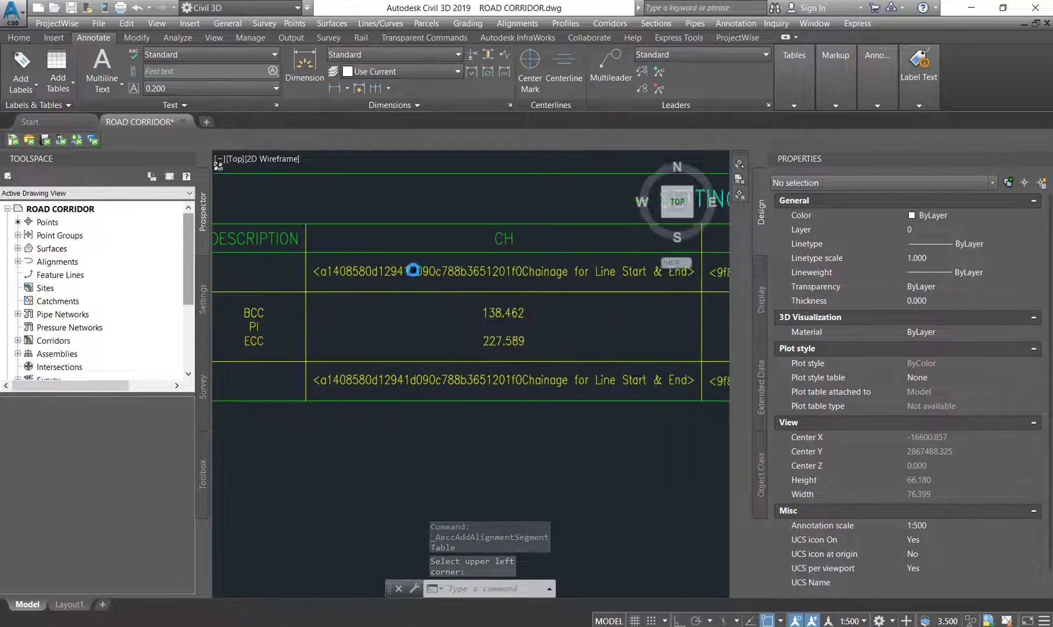
{"action": "scroll", "coordinate": [362, 312], "scroll_direction": "down", "scroll_amount": 5}
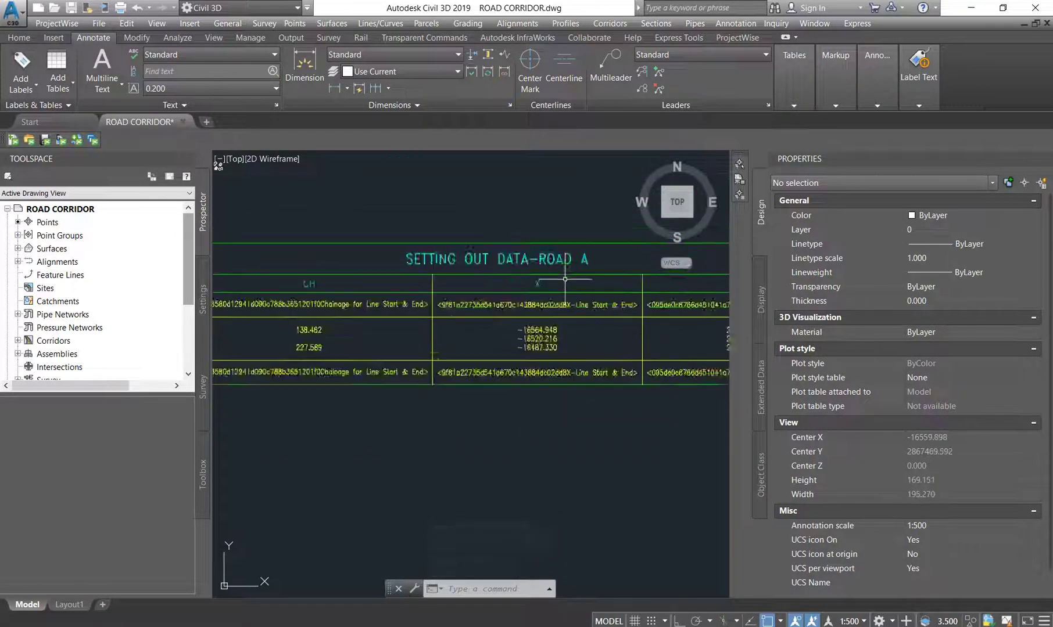
{"action": "scroll", "coordinate": [564, 277], "scroll_direction": "up", "scroll_amount": 7}
{"action": "scroll", "coordinate": [581, 313], "scroll_direction": "down", "scroll_amount": 7}
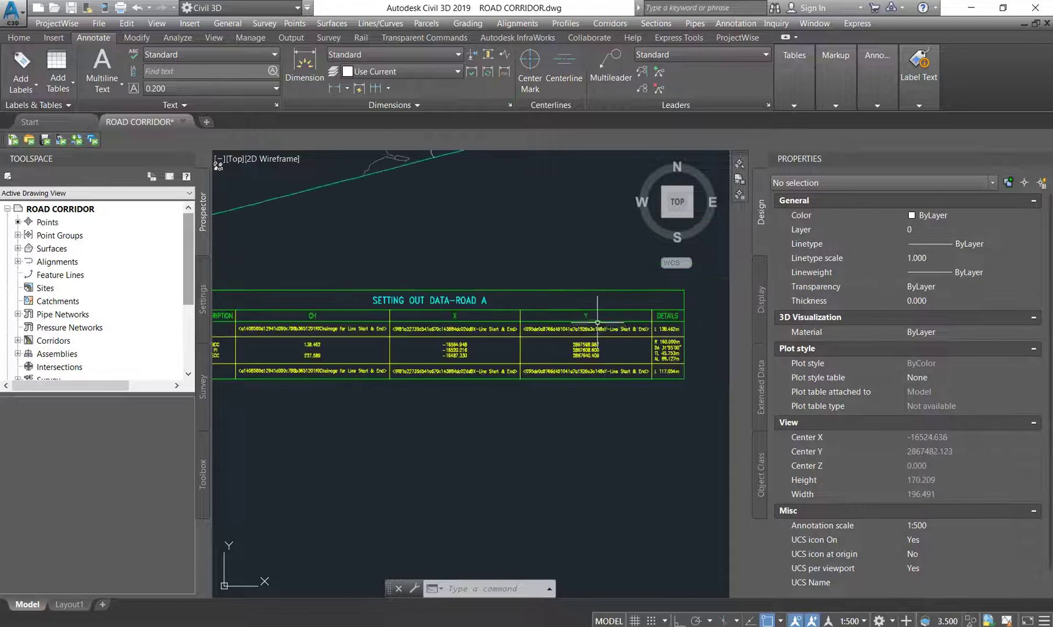
{"action": "scroll", "coordinate": [599, 327], "scroll_direction": "up", "scroll_amount": 4}
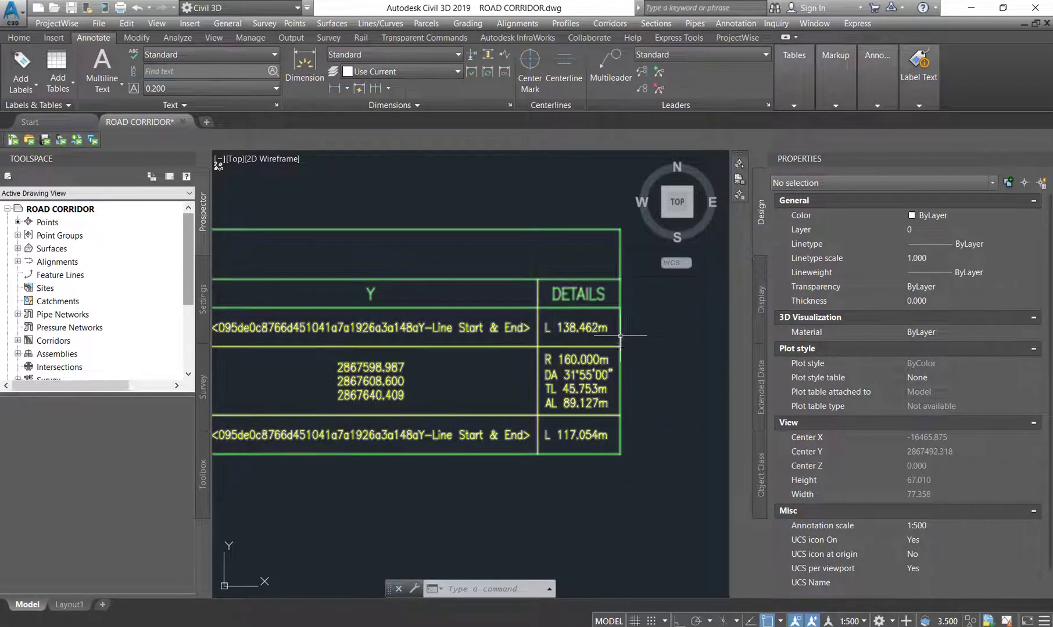
{"action": "scroll", "coordinate": [614, 338], "scroll_direction": "down", "scroll_amount": 5}
{"action": "scroll", "coordinate": [353, 347], "scroll_direction": "up", "scroll_amount": 2}
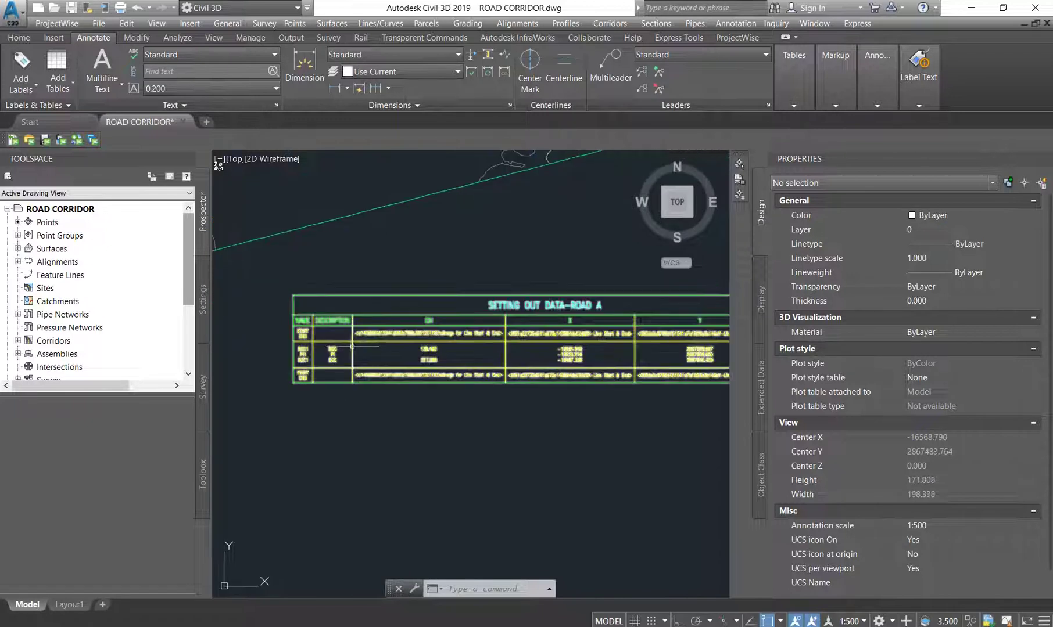
{"action": "left_click", "coordinate": [352, 344]}
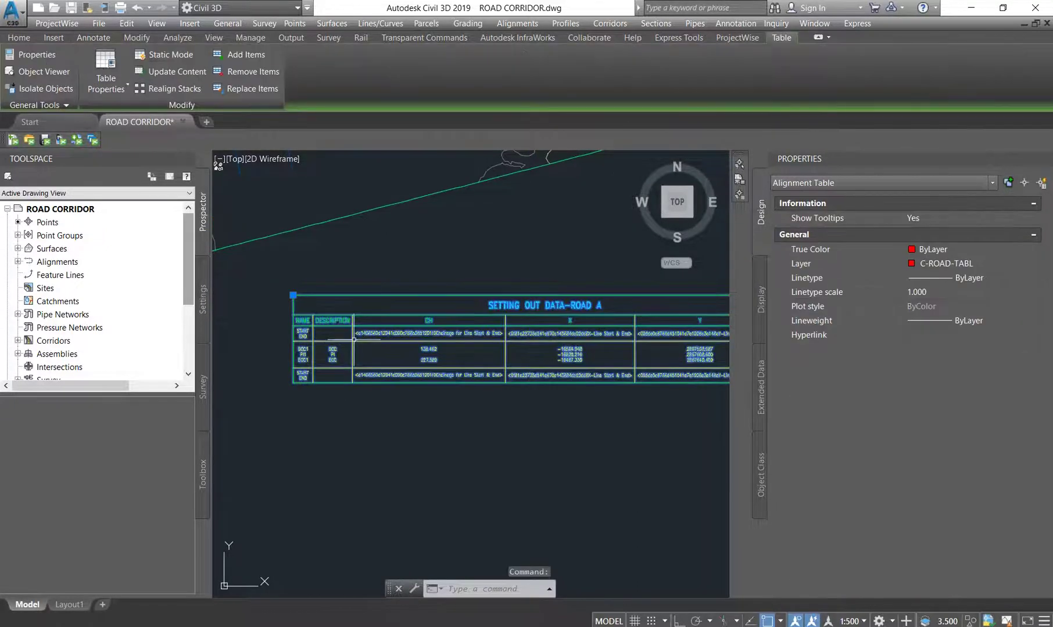
In the table style, replace the CH line-row field code with Start Station.
{"action": "right_click", "coordinate": [353, 339]}
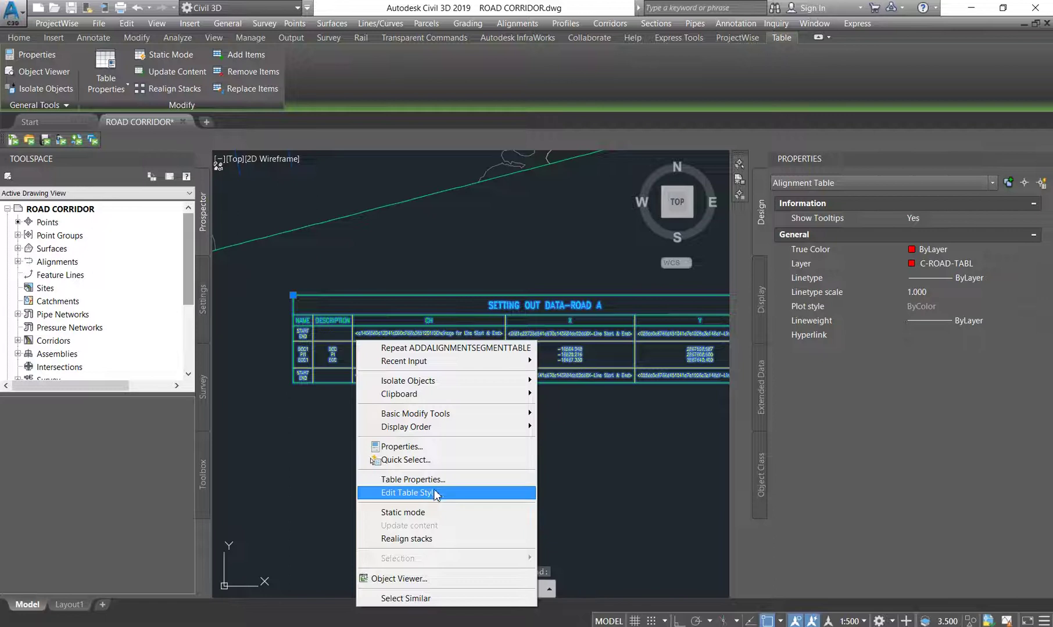
{"action": "left_click", "coordinate": [433, 494]}
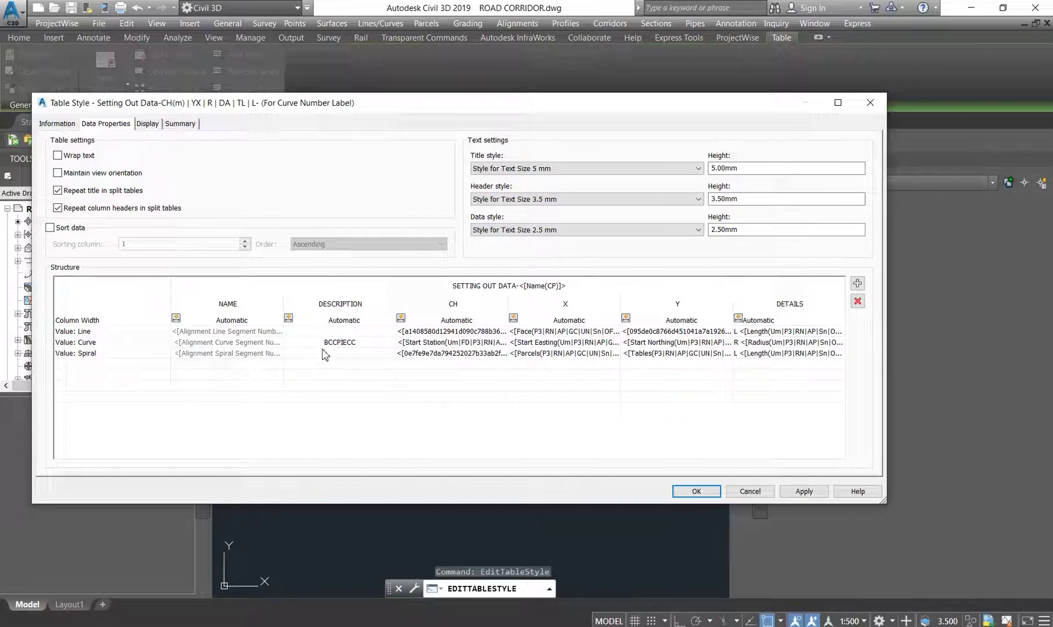
{"action": "double_click", "coordinate": [449, 332]}
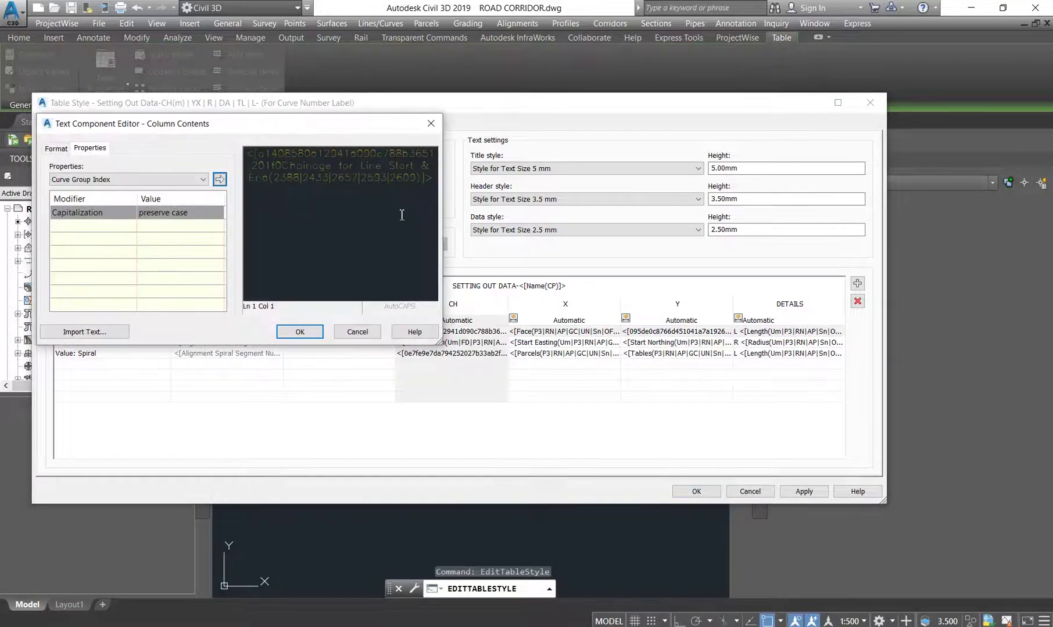
{"action": "left_click_drag", "start_coordinate": [437, 179], "coordinate": [261, 151]}
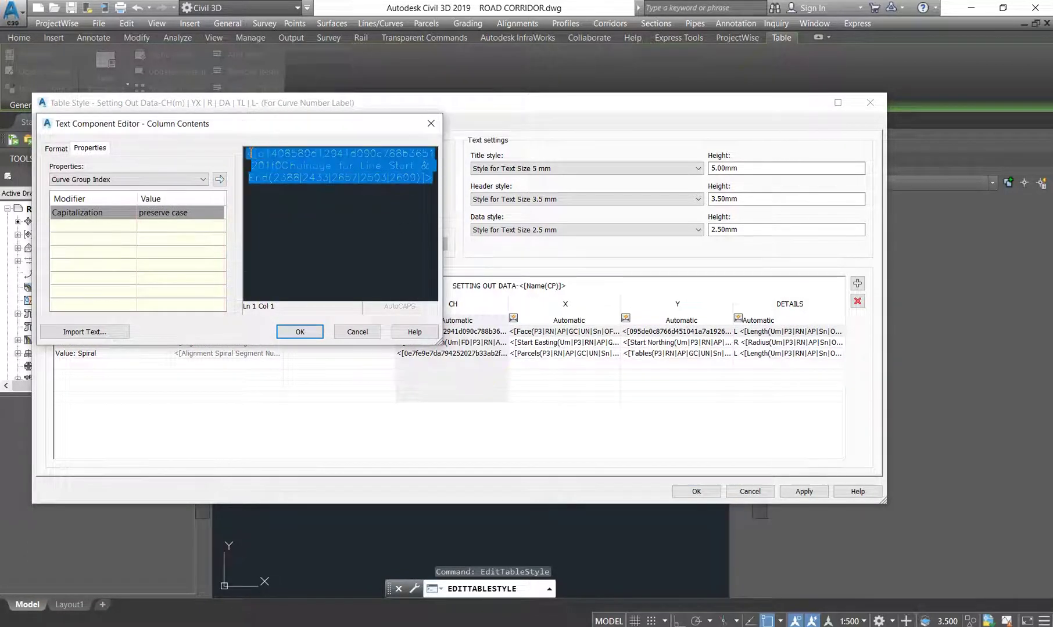
{"action": "key", "text": "Delete"}
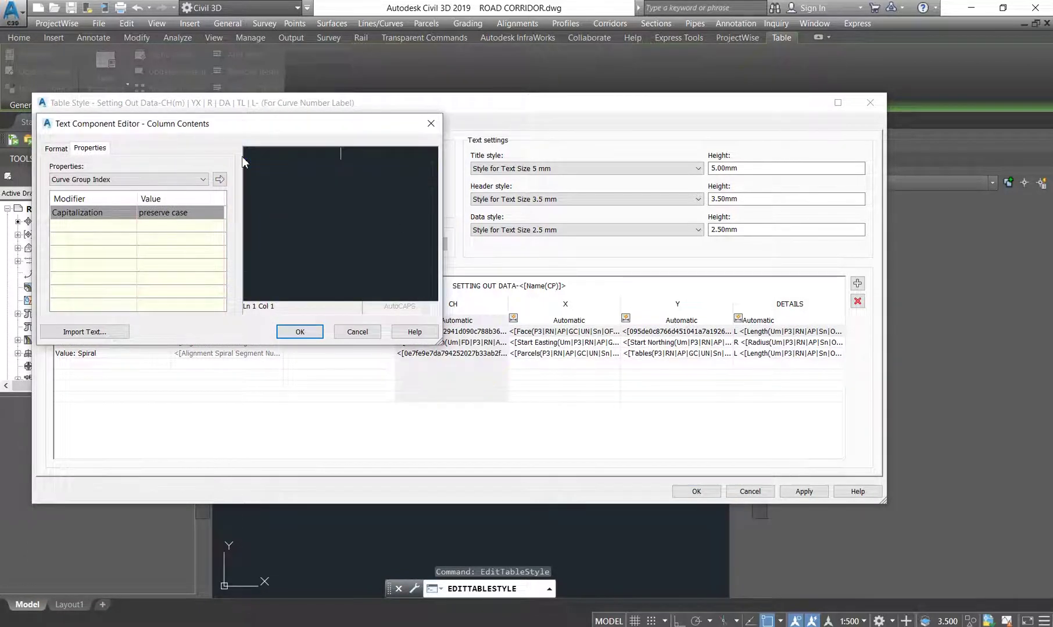
{"action": "left_click", "coordinate": [158, 181]}
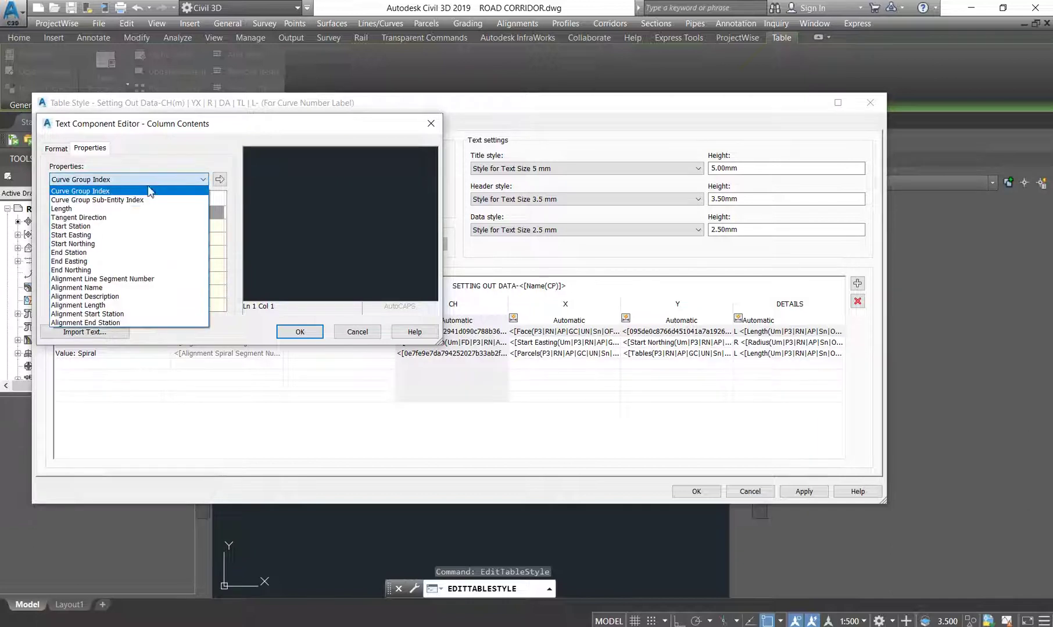
{"action": "left_click", "coordinate": [74, 227]}
{"action": "left_click", "coordinate": [219, 180]}
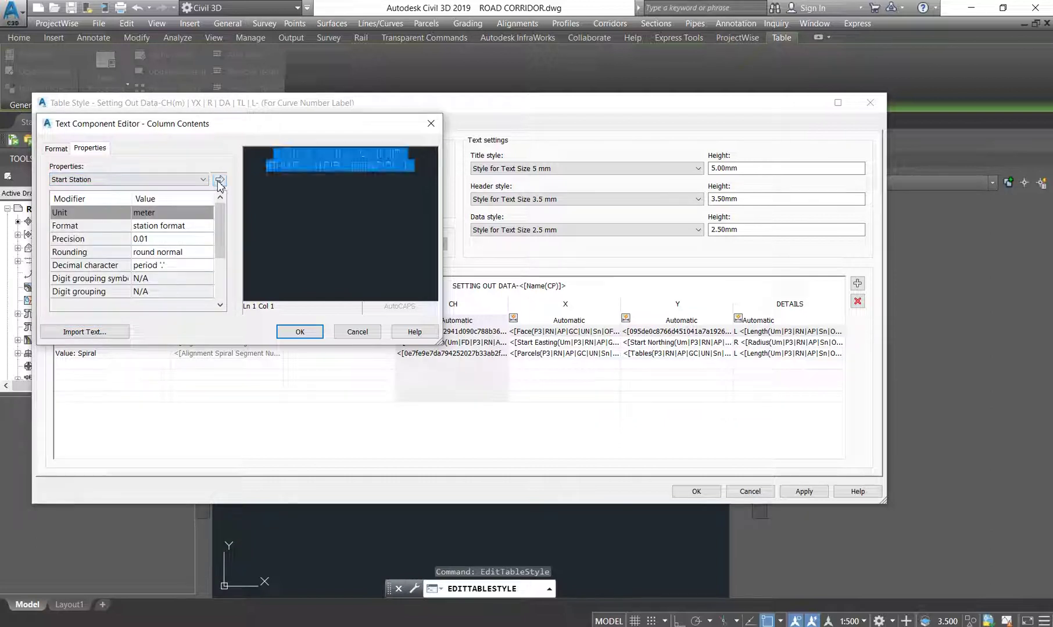
{"action": "left_click", "coordinate": [198, 179]}
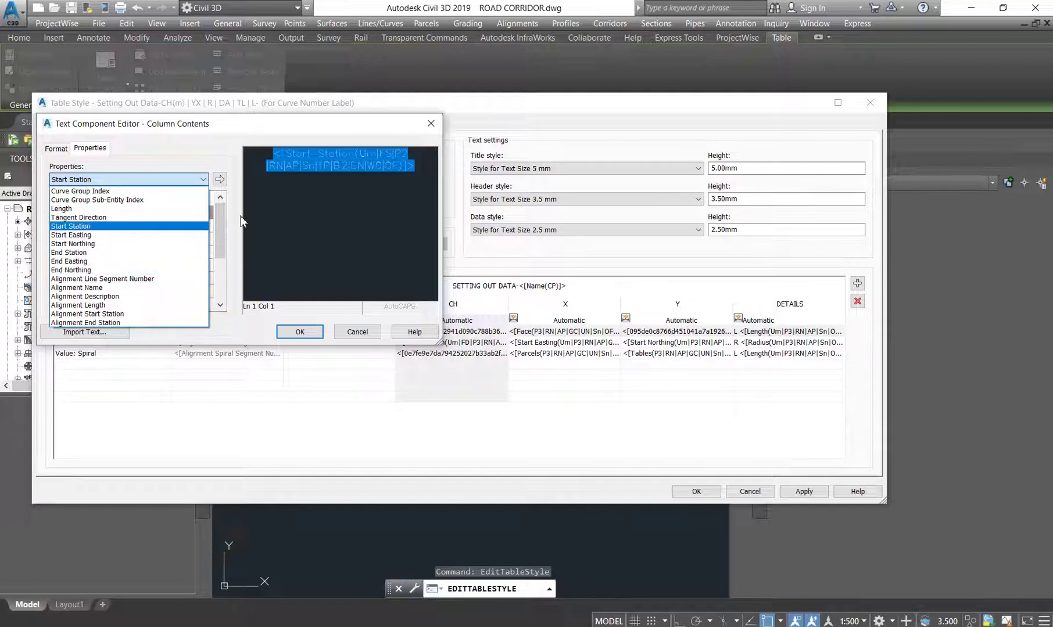
{"action": "left_click", "coordinate": [322, 167]}
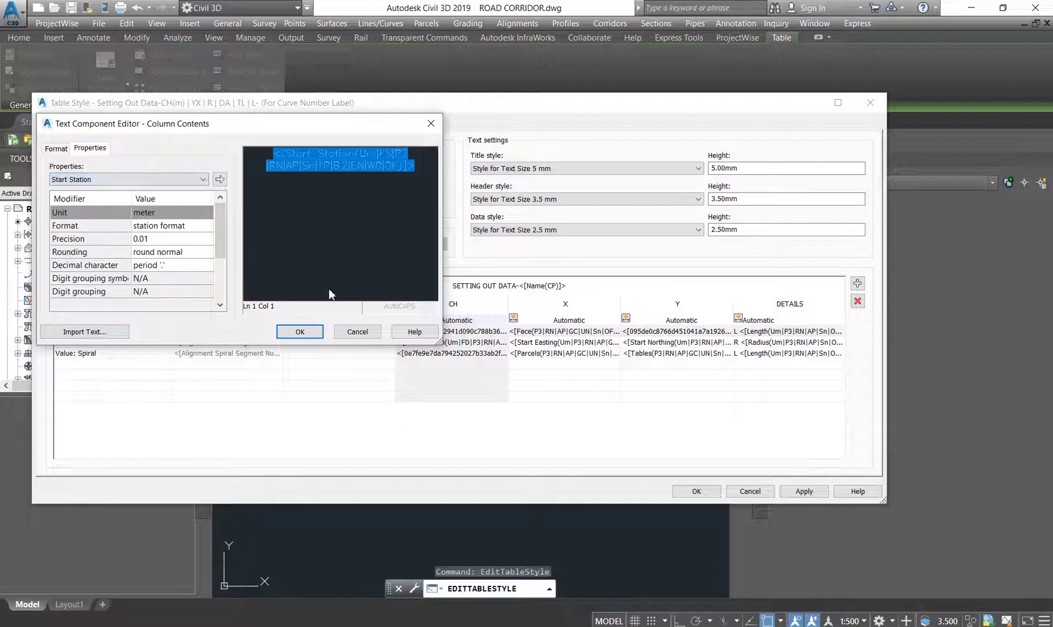
{"action": "left_click", "coordinate": [297, 334]}
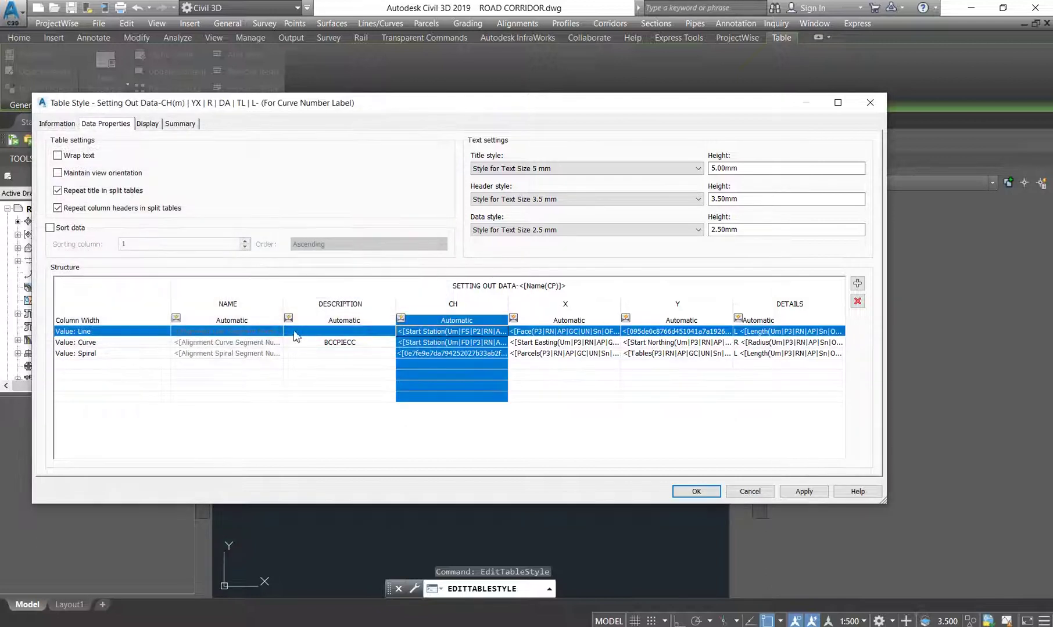
Set the X column's line-row contents to Start Easting, removing the old field.
{"action": "double_click", "coordinate": [567, 332]}
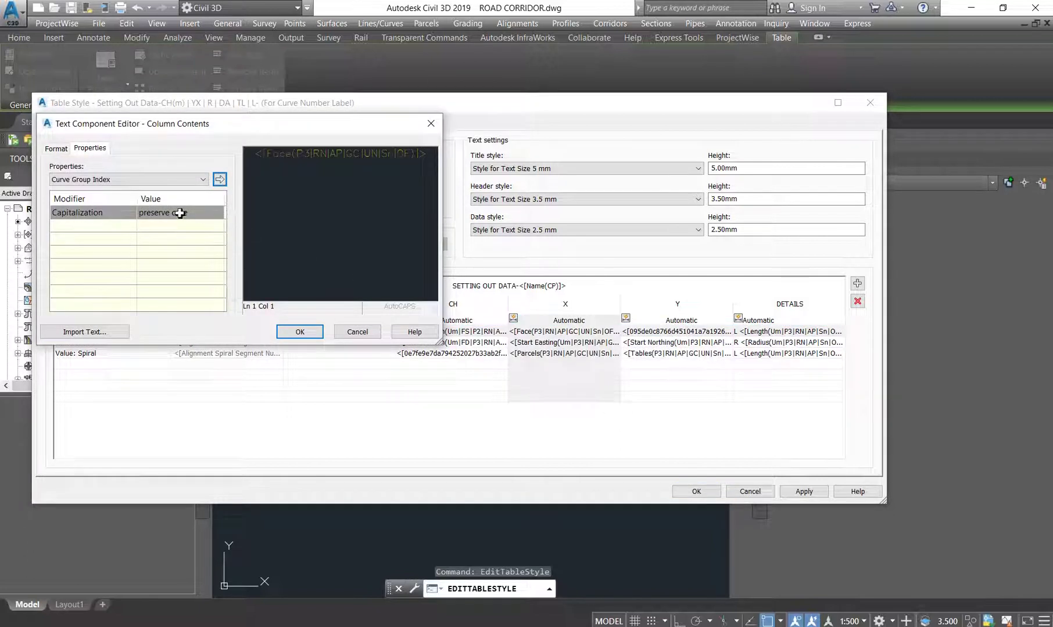
{"action": "left_click", "coordinate": [145, 180]}
{"action": "scroll", "coordinate": [84, 229], "scroll_direction": "up", "scroll_amount": 2}
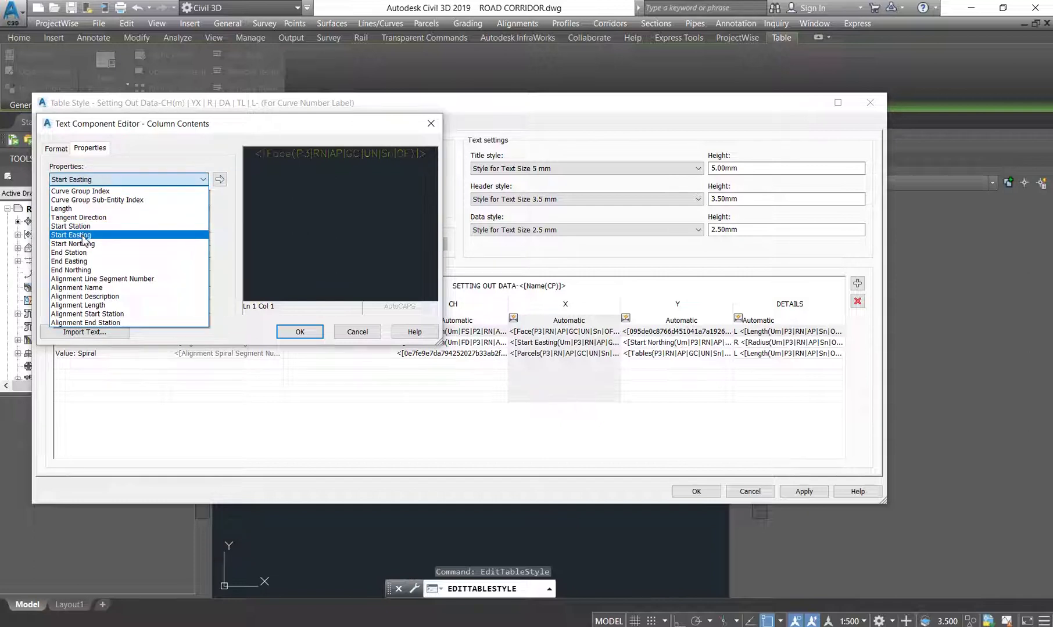
{"action": "left_click", "coordinate": [85, 237]}
{"action": "left_click", "coordinate": [220, 180]}
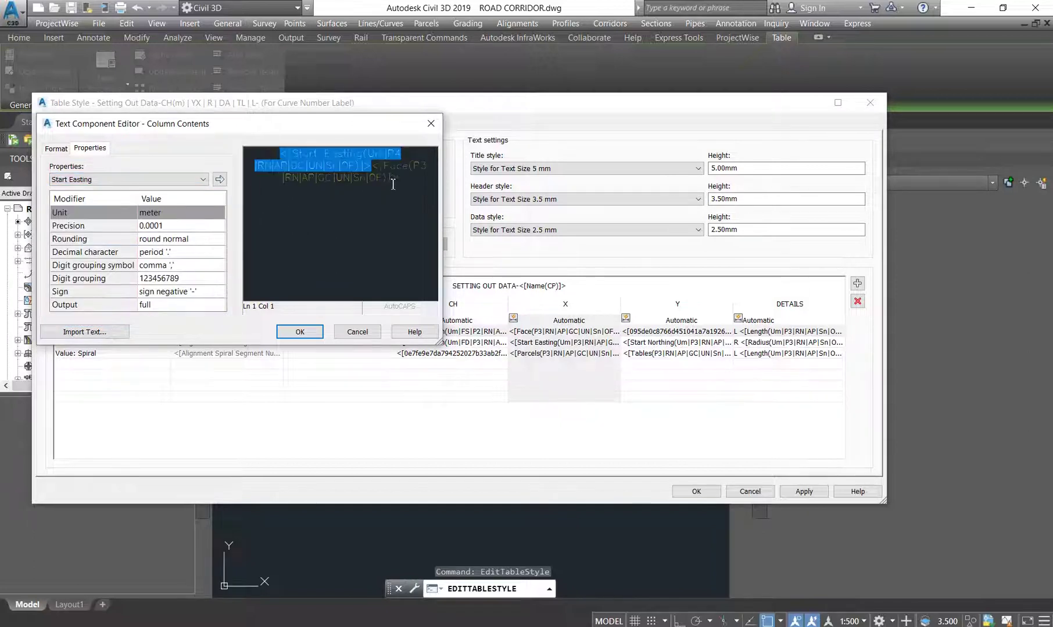
{"action": "left_click_drag", "start_coordinate": [394, 183], "coordinate": [278, 189]}
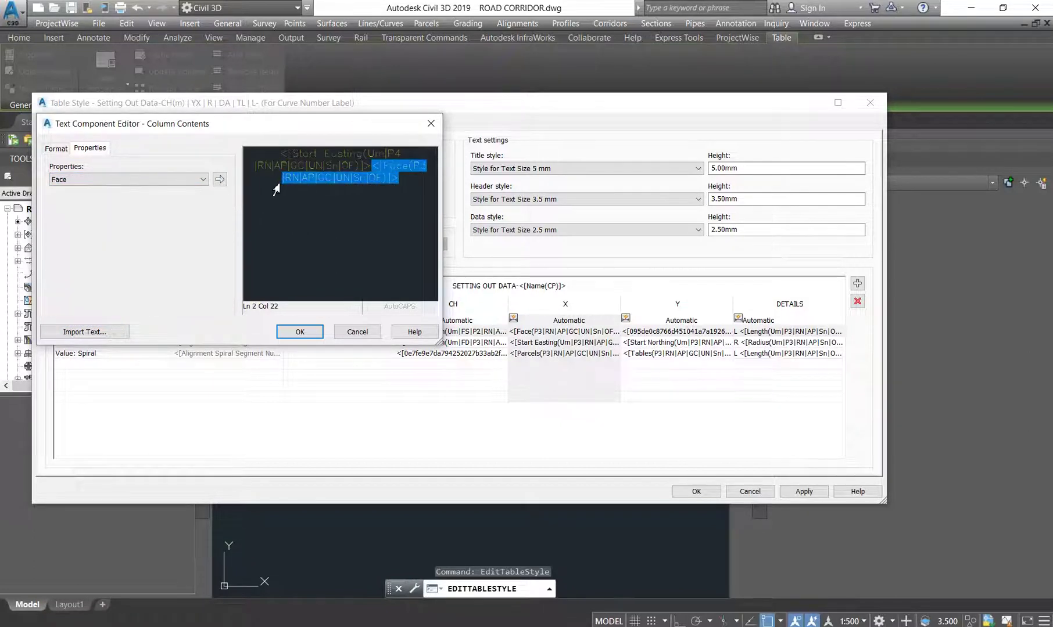
{"action": "key", "text": "Delete"}
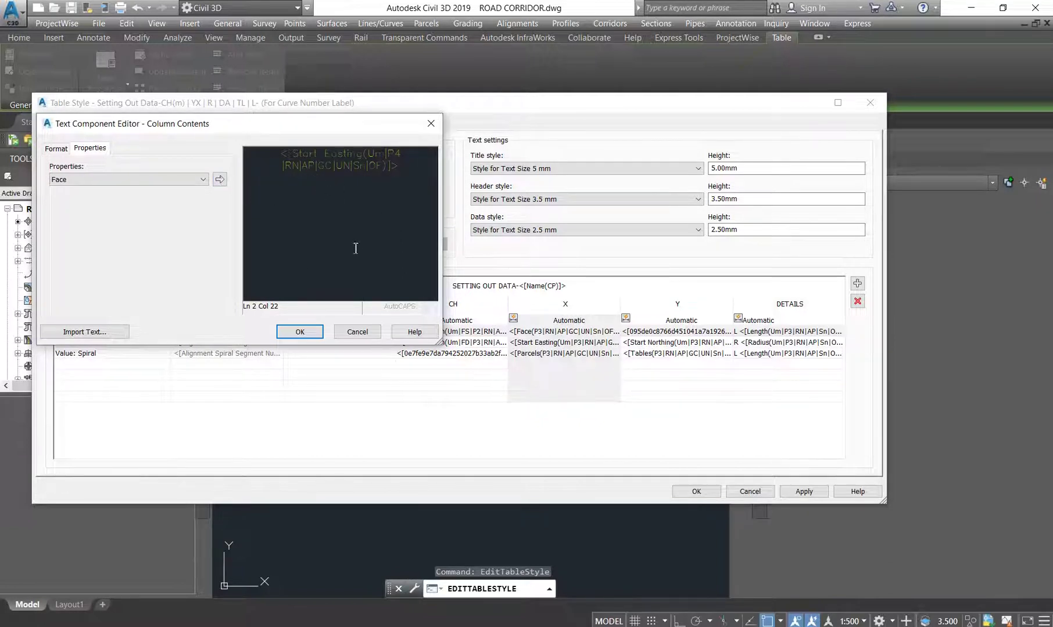
{"action": "left_click", "coordinate": [300, 333]}
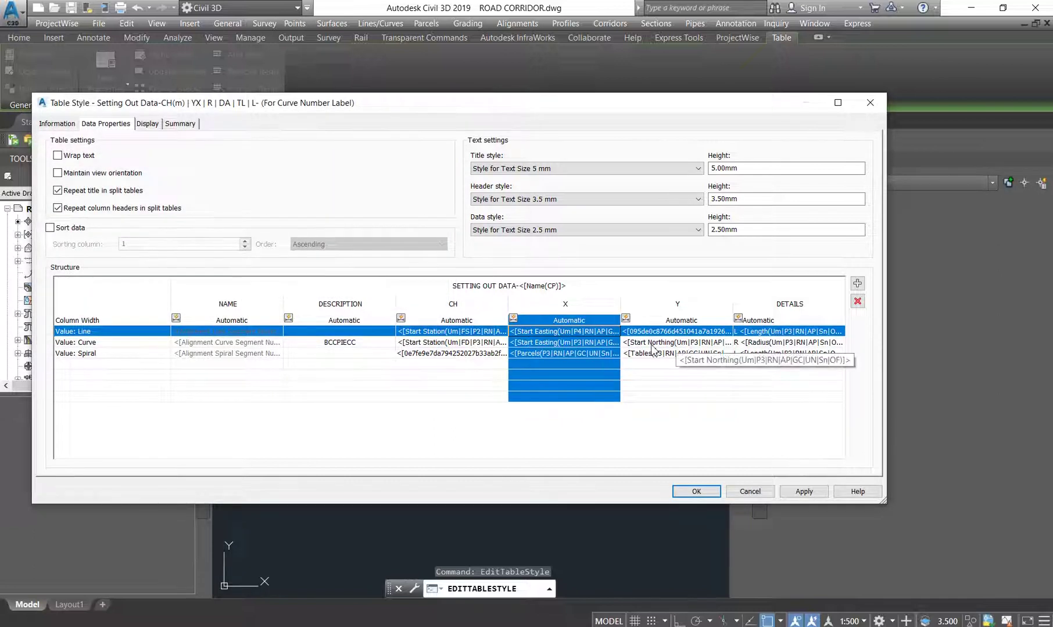
Set the Y column's line-row contents to Start Northing and apply the style changes.
{"action": "double_click", "coordinate": [665, 332]}
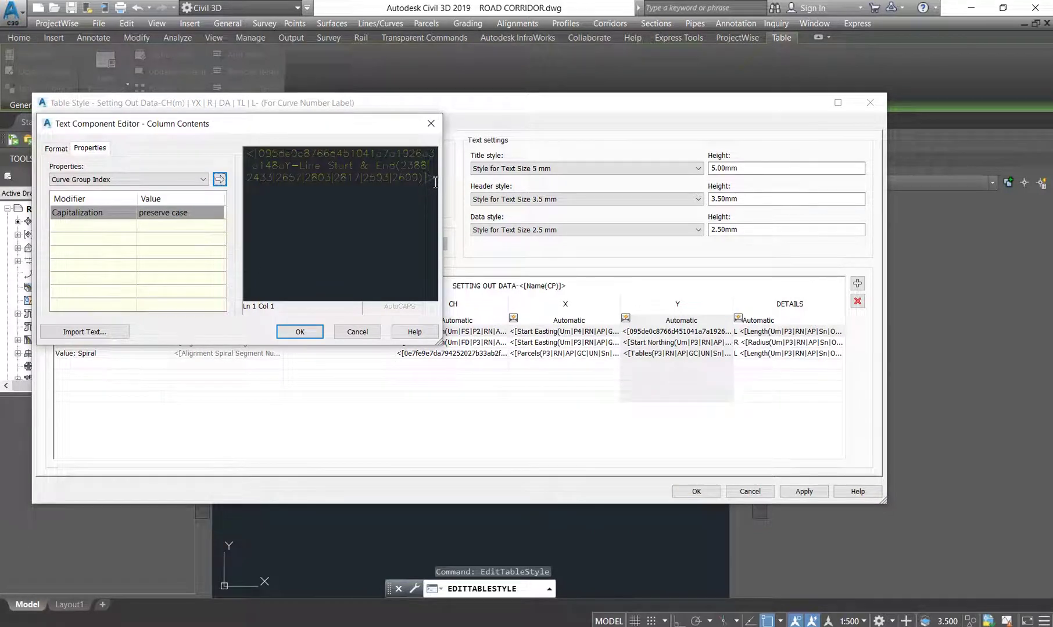
{"action": "left_click_drag", "start_coordinate": [435, 182], "coordinate": [244, 136]}
{"action": "key", "text": "Delete"}
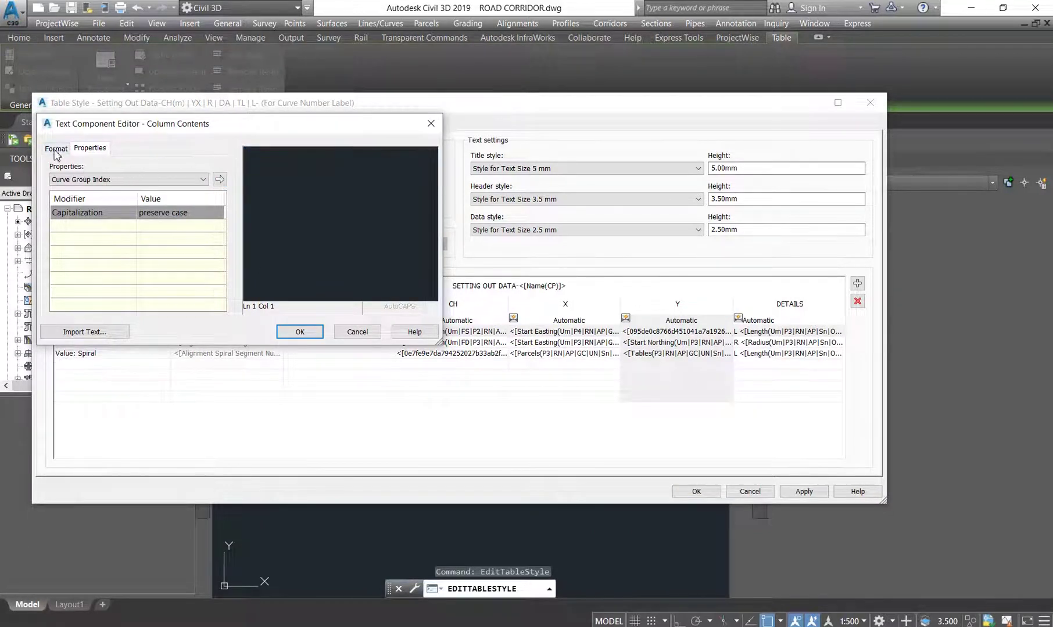
{"action": "left_click", "coordinate": [74, 180]}
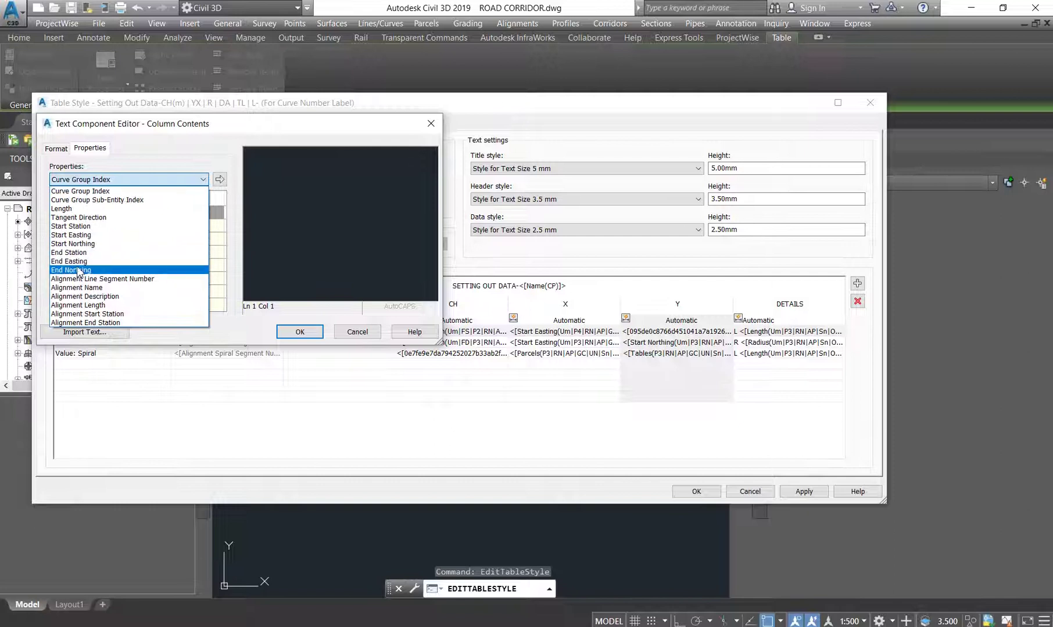
{"action": "left_click", "coordinate": [79, 244]}
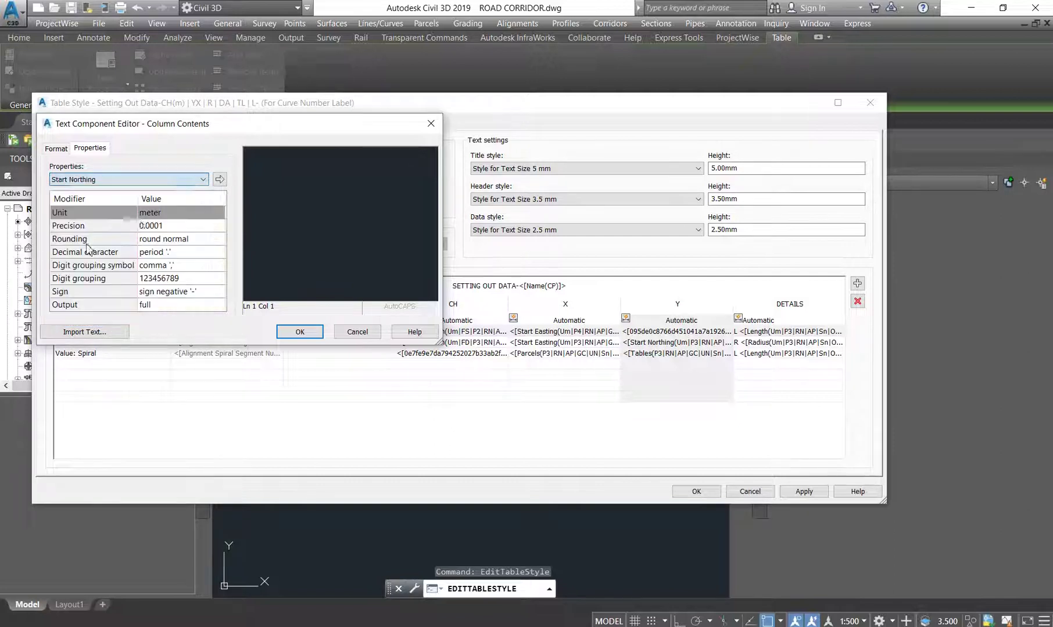
{"action": "left_click", "coordinate": [219, 180]}
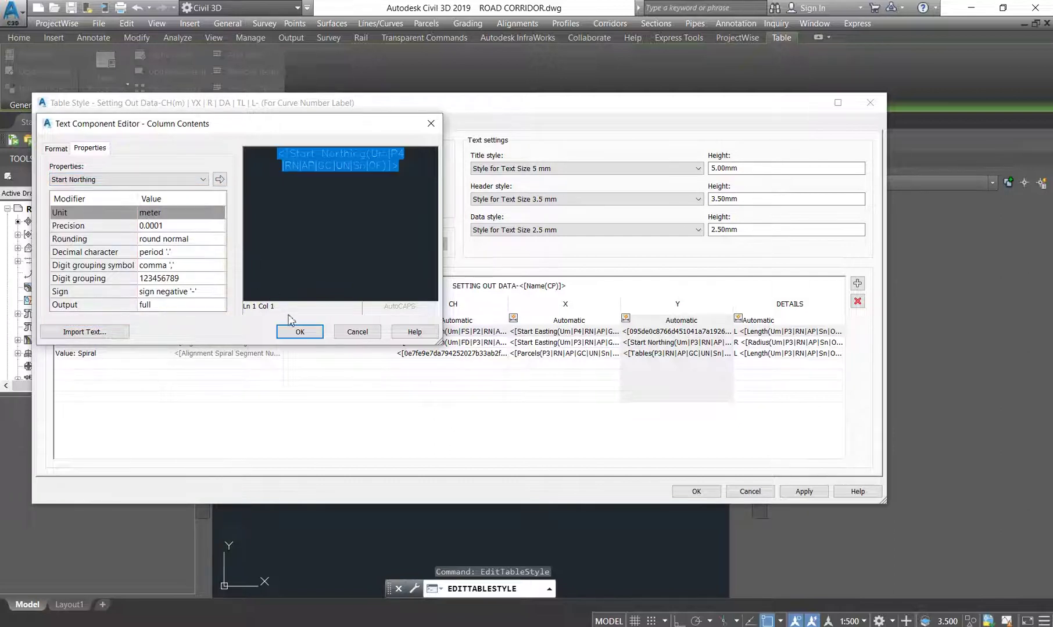
{"action": "left_click", "coordinate": [300, 332]}
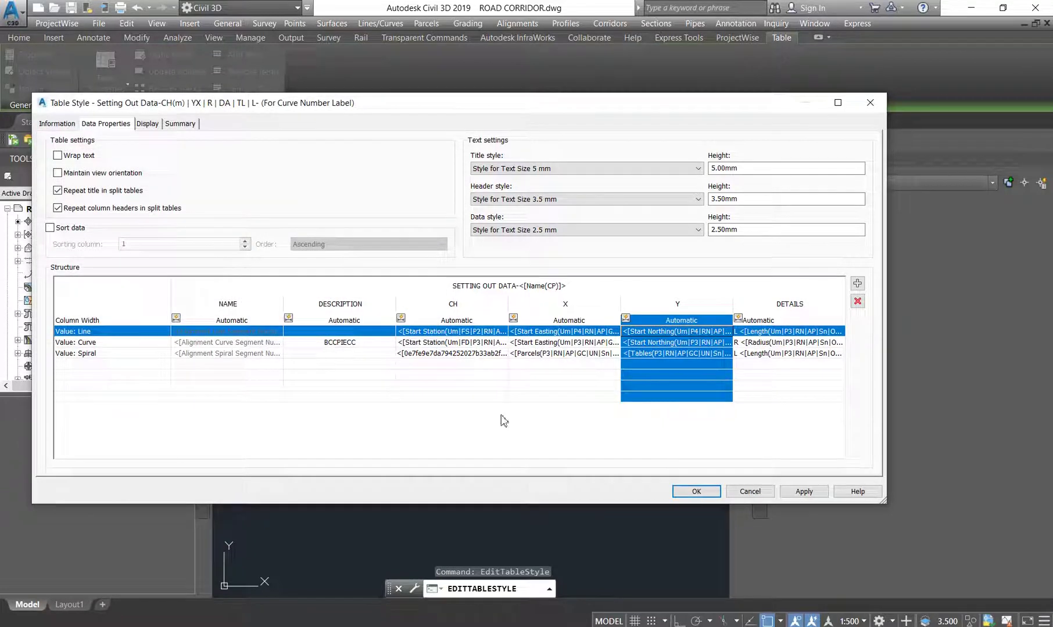
{"action": "left_click", "coordinate": [802, 492]}
{"action": "left_click", "coordinate": [696, 492]}
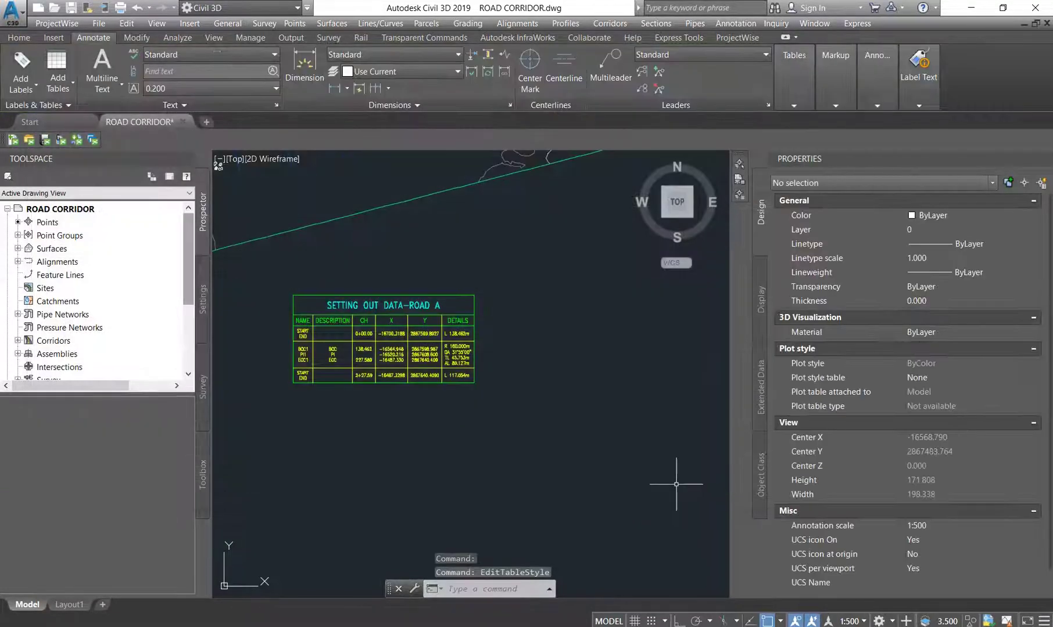
{"action": "scroll", "coordinate": [342, 361], "scroll_direction": "up", "scroll_amount": 4}
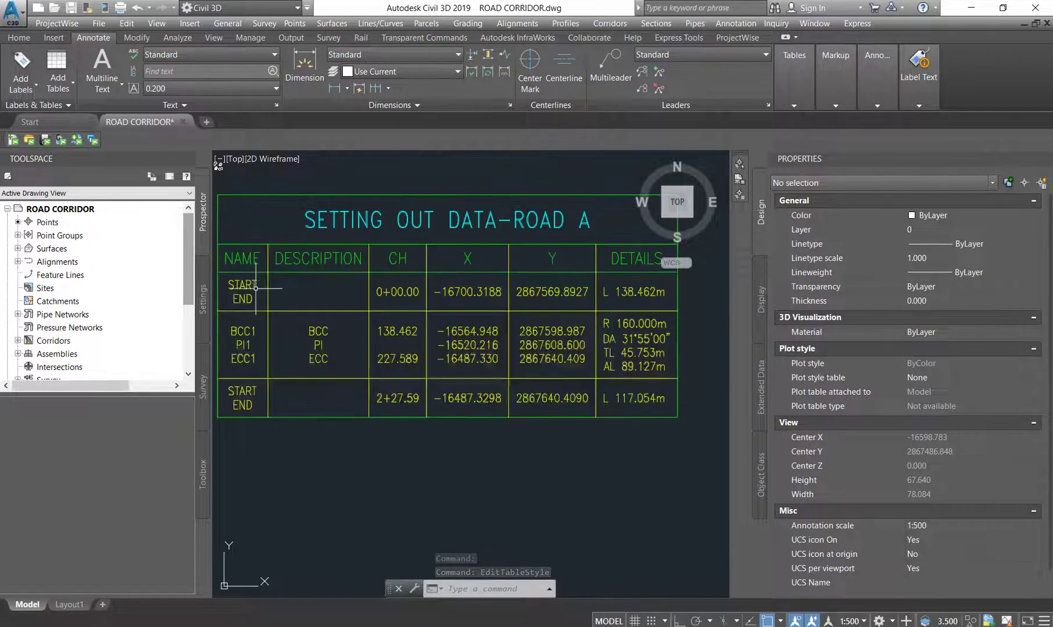
{"action": "scroll", "coordinate": [253, 289], "scroll_direction": "down", "scroll_amount": 4}
{"action": "scroll", "coordinate": [395, 269], "scroll_direction": "up", "scroll_amount": 2}
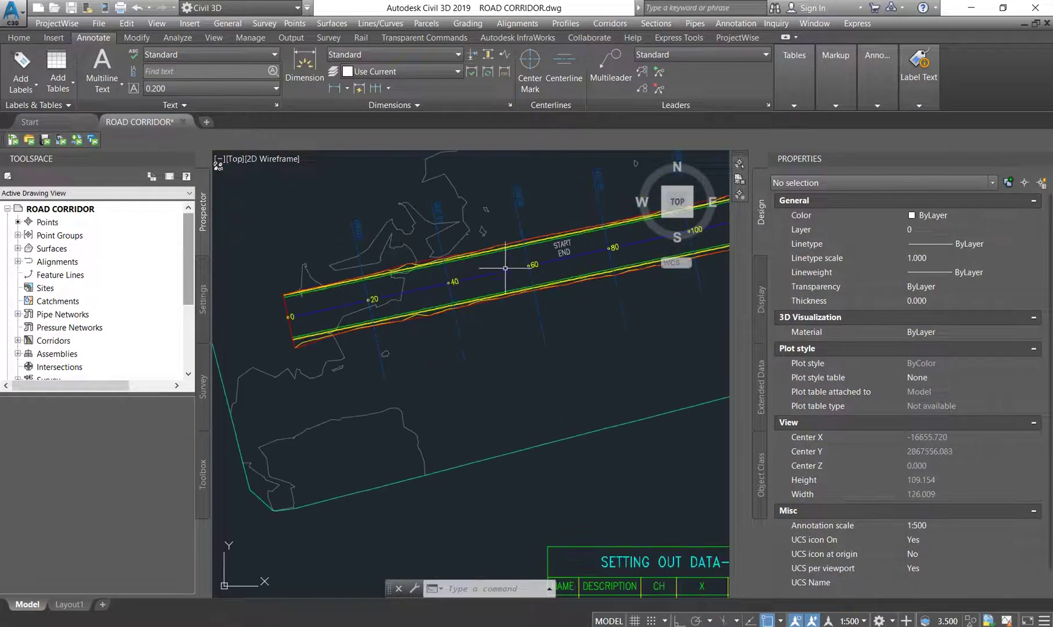
{"action": "scroll", "coordinate": [575, 237], "scroll_direction": "up", "scroll_amount": 2}
{"action": "left_click", "coordinate": [575, 237]}
{"action": "left_click", "coordinate": [589, 267]}
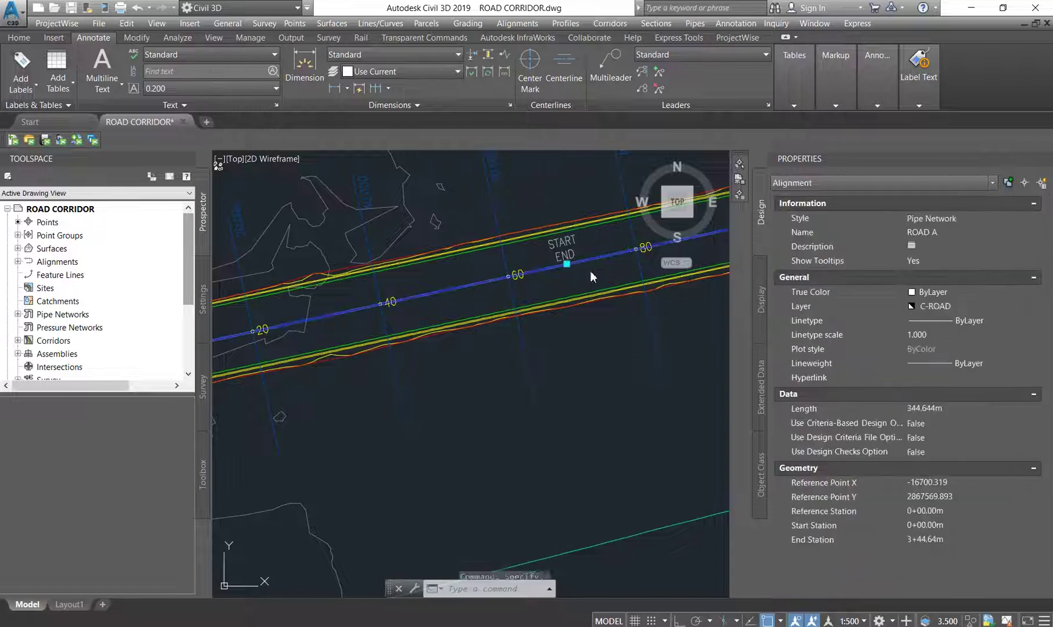
{"action": "scroll", "coordinate": [460, 324], "scroll_direction": "down", "scroll_amount": 2}
{"action": "scroll", "coordinate": [430, 279], "scroll_direction": "down", "scroll_amount": 1}
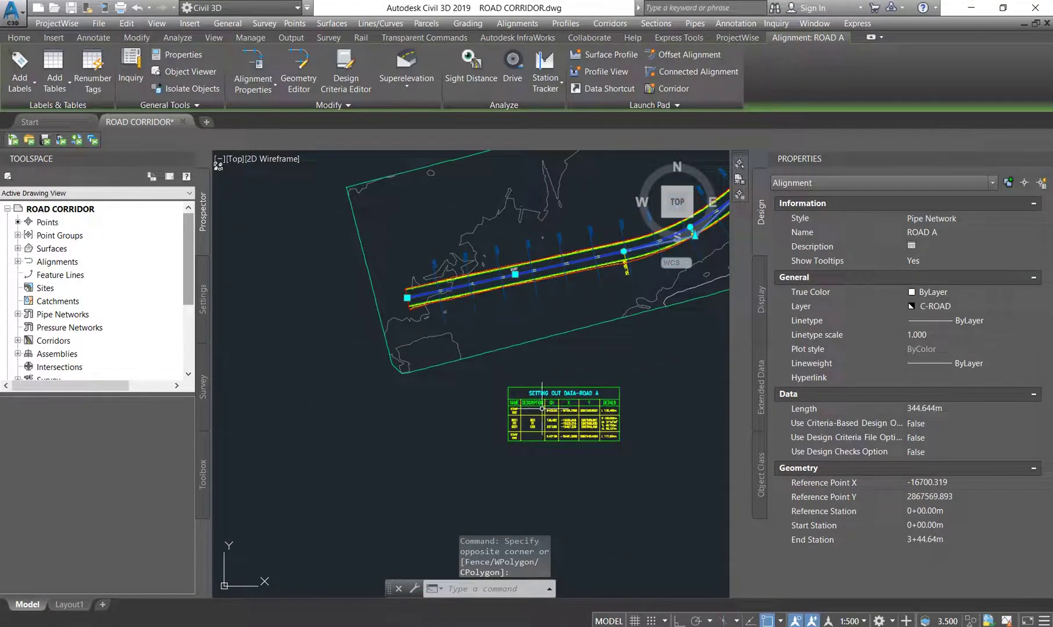
{"action": "scroll", "coordinate": [549, 414], "scroll_direction": "up", "scroll_amount": 5}
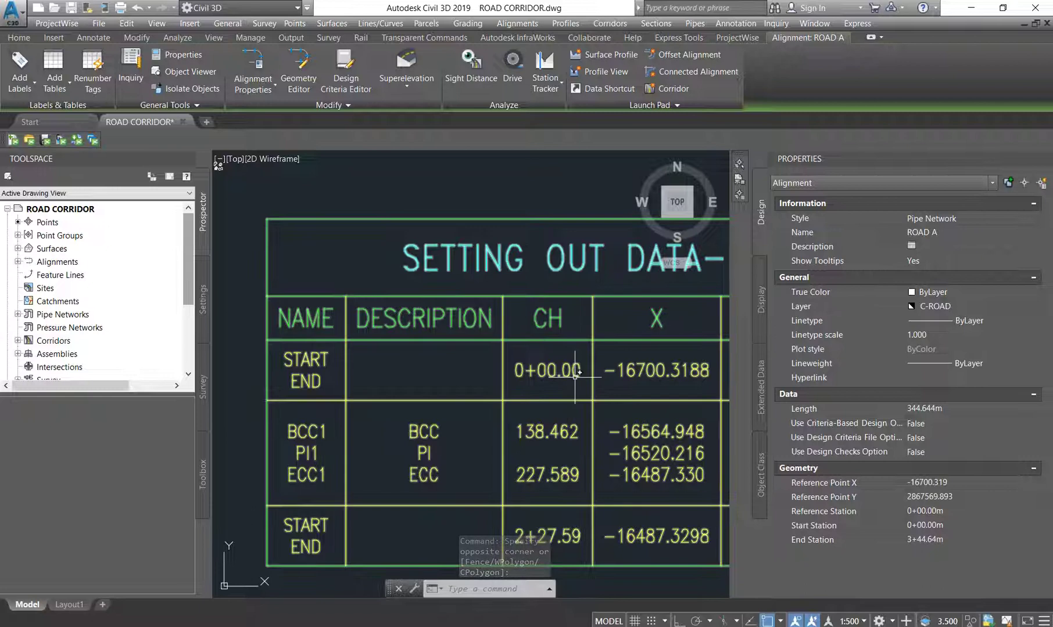
{"action": "scroll", "coordinate": [454, 382], "scroll_direction": "down", "scroll_amount": 3}
{"action": "scroll", "coordinate": [631, 374], "scroll_direction": "up", "scroll_amount": 5}
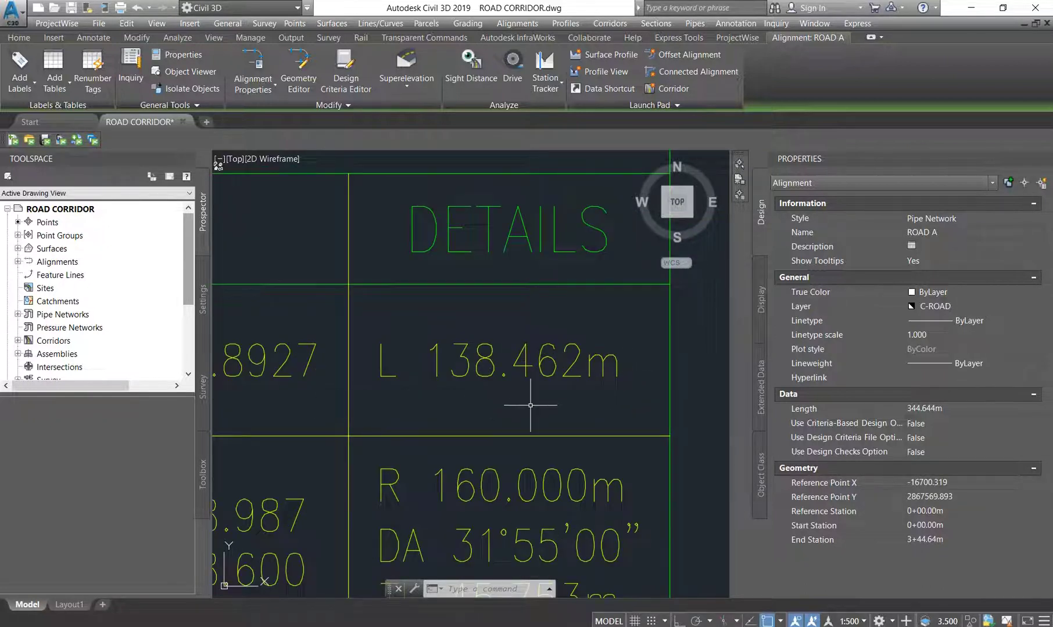
{"action": "scroll", "coordinate": [536, 404], "scroll_direction": "down", "scroll_amount": 5}
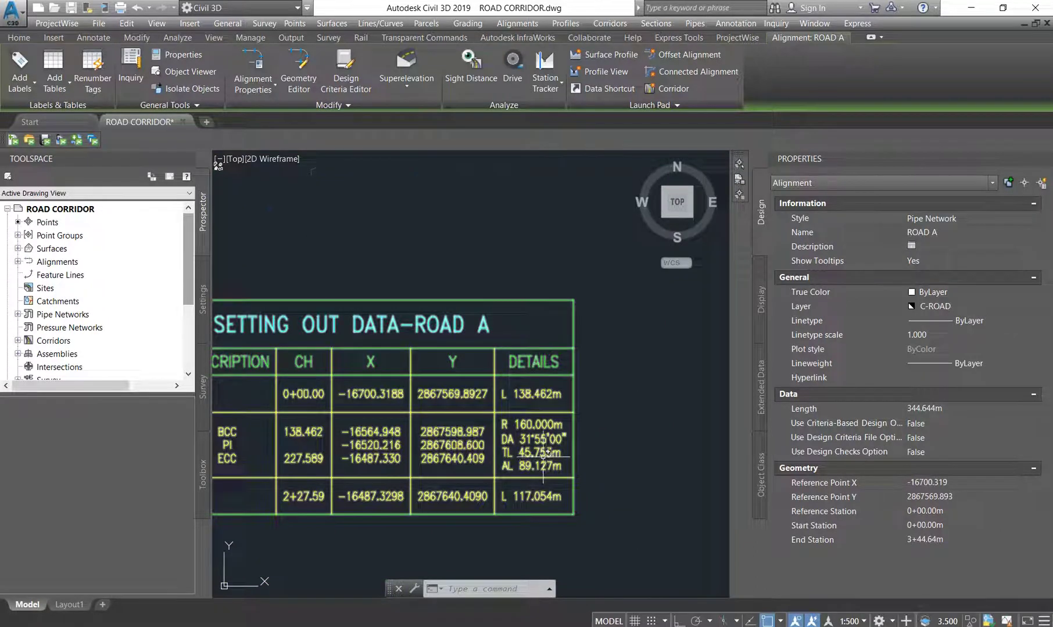
{"action": "scroll", "coordinate": [544, 455], "scroll_direction": "down", "scroll_amount": 3}
{"action": "scroll", "coordinate": [553, 205], "scroll_direction": "up", "scroll_amount": 5}
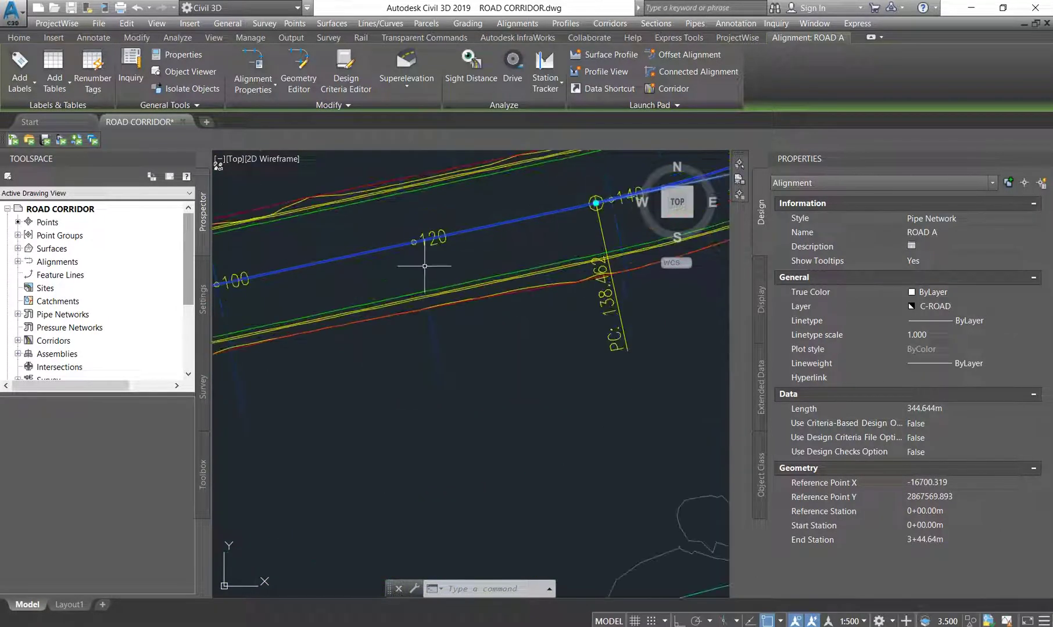
{"action": "scroll", "coordinate": [583, 230], "scroll_direction": "up", "scroll_amount": 4}
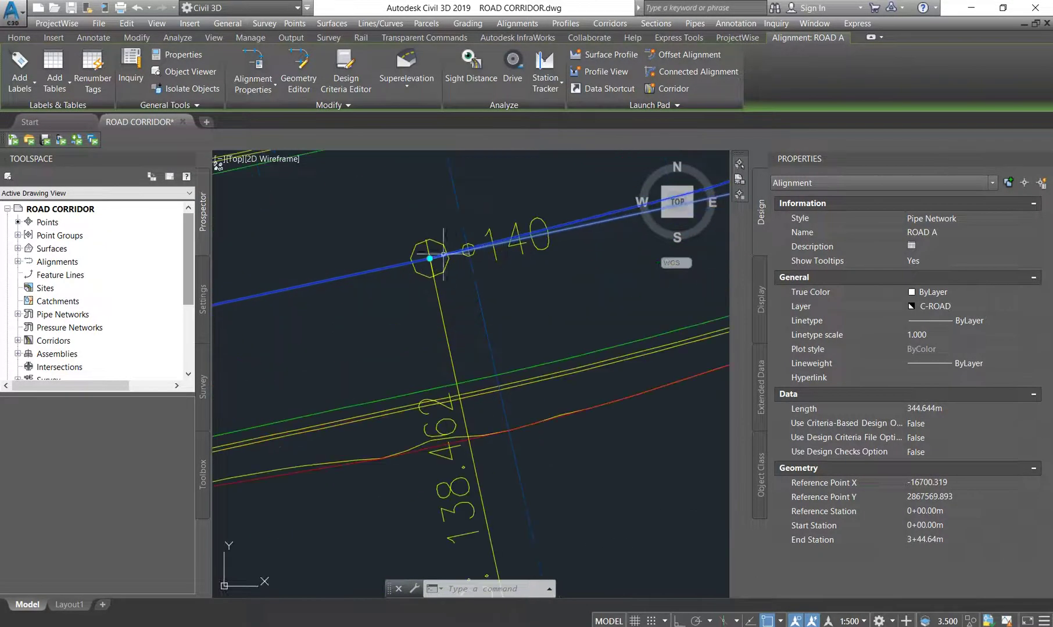
{"action": "scroll", "coordinate": [442, 257], "scroll_direction": "down", "scroll_amount": 5}
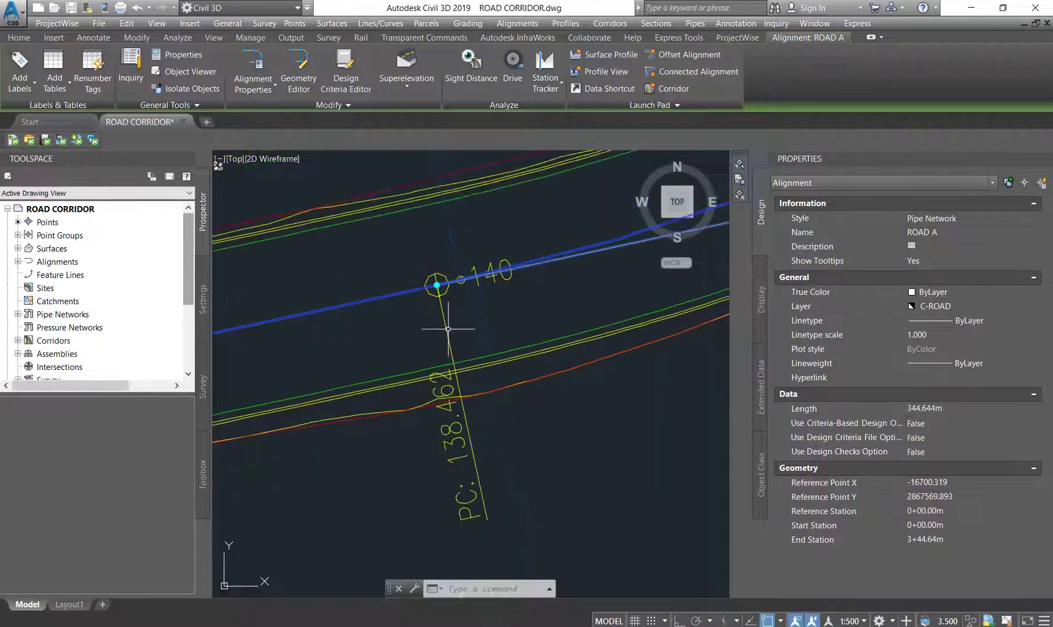
{"action": "scroll", "coordinate": [442, 257], "scroll_direction": "down", "scroll_amount": 2}
{"action": "scroll", "coordinate": [592, 417], "scroll_direction": "up", "scroll_amount": 4}
{"action": "scroll", "coordinate": [592, 417], "scroll_direction": "down", "scroll_amount": 1}
{"action": "scroll", "coordinate": [591, 416], "scroll_direction": "up", "scroll_amount": 4}
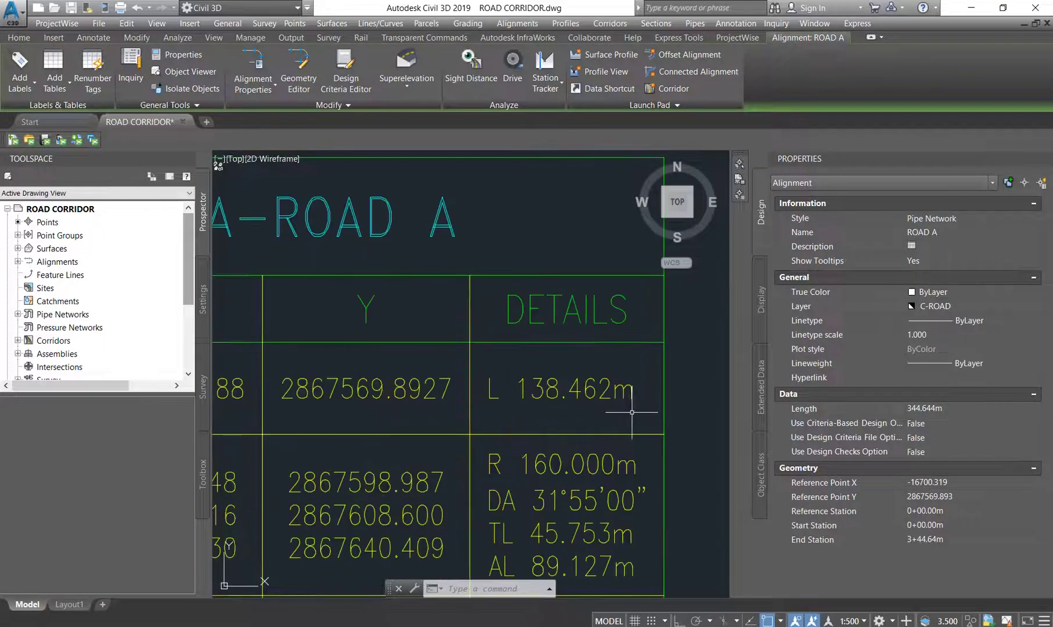
{"action": "scroll", "coordinate": [625, 412], "scroll_direction": "down", "scroll_amount": 2}
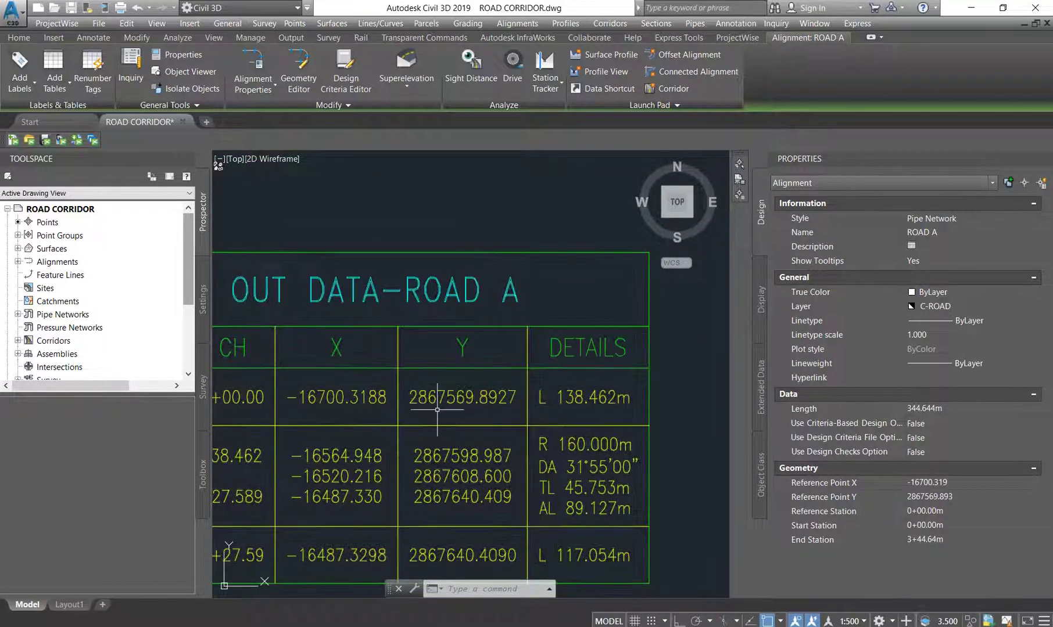
{"action": "scroll", "coordinate": [548, 409], "scroll_direction": "down", "scroll_amount": 1}
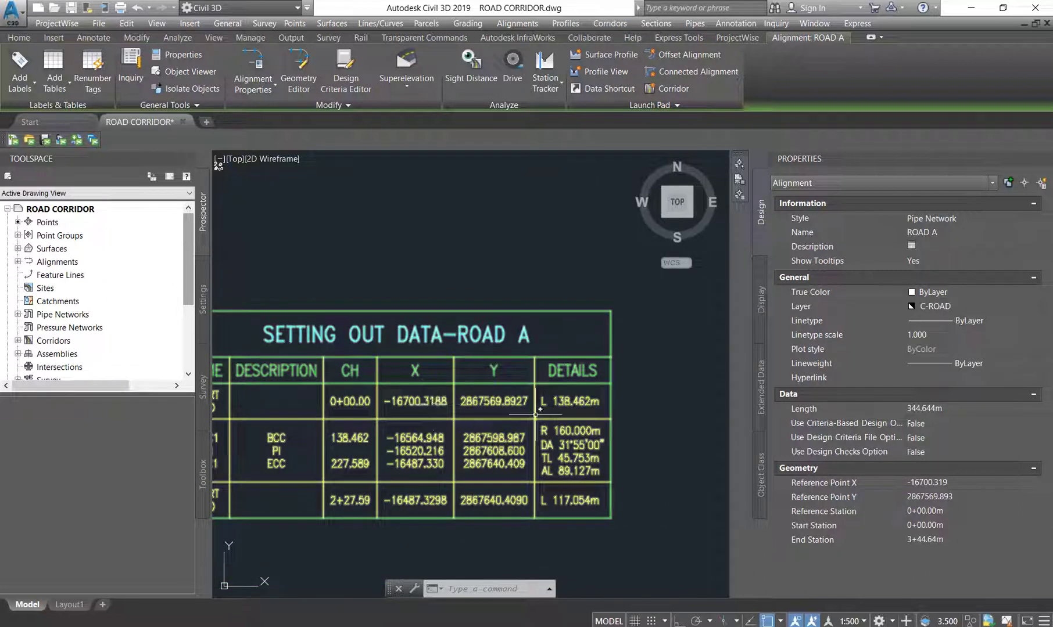
{"action": "scroll", "coordinate": [378, 416], "scroll_direction": "down", "scroll_amount": 1}
{"action": "scroll", "coordinate": [404, 420], "scroll_direction": "up", "scroll_amount": 1}
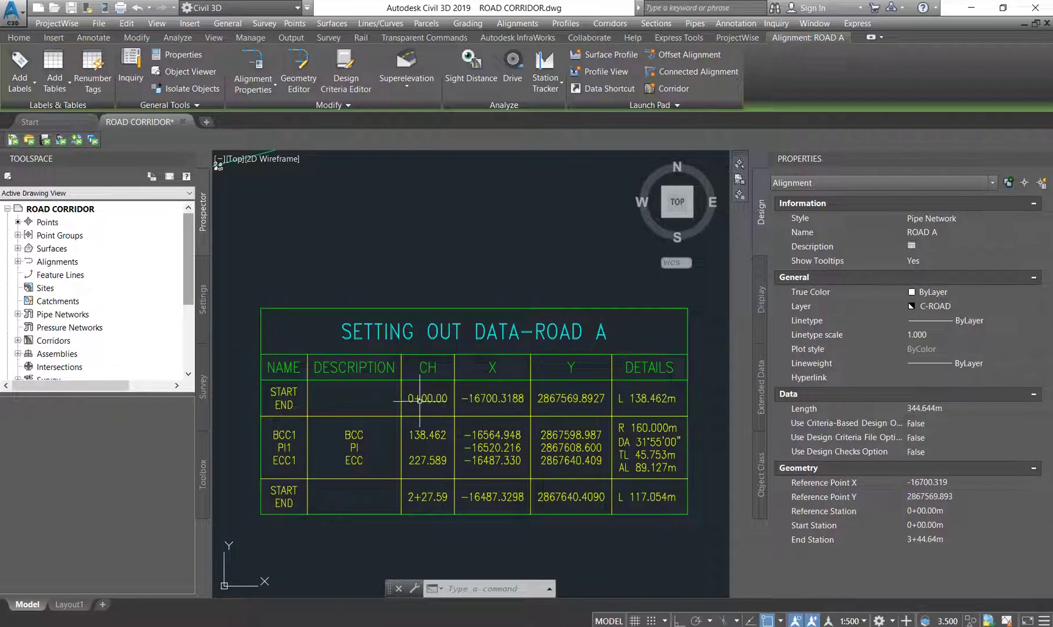
{"action": "scroll", "coordinate": [421, 407], "scroll_direction": "up", "scroll_amount": 1}
{"action": "scroll", "coordinate": [523, 408], "scroll_direction": "down", "scroll_amount": 1}
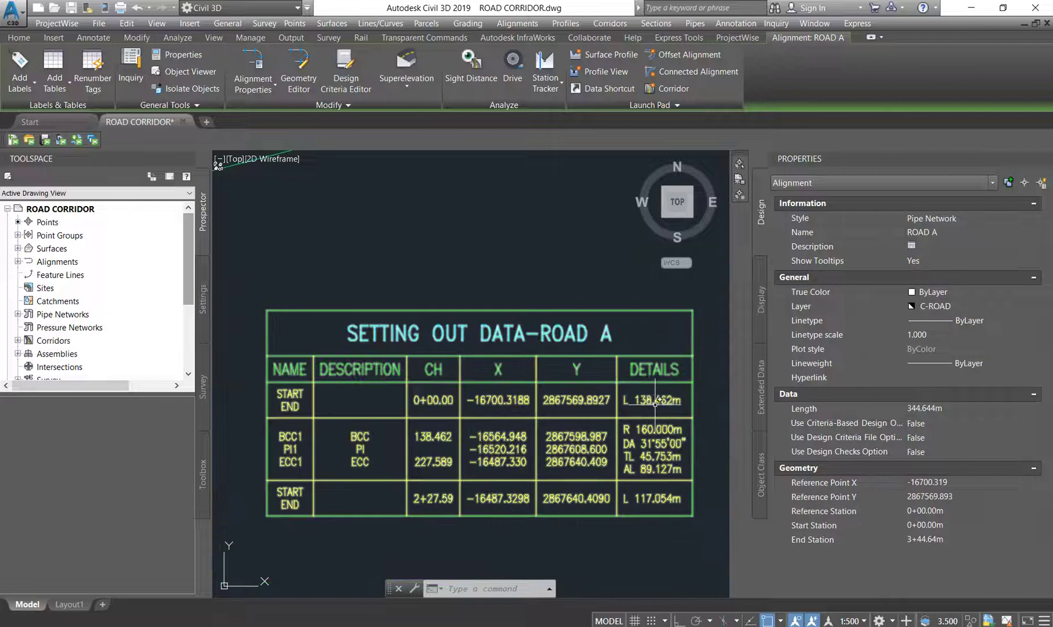
{"action": "scroll", "coordinate": [656, 405], "scroll_direction": "up", "scroll_amount": 1}
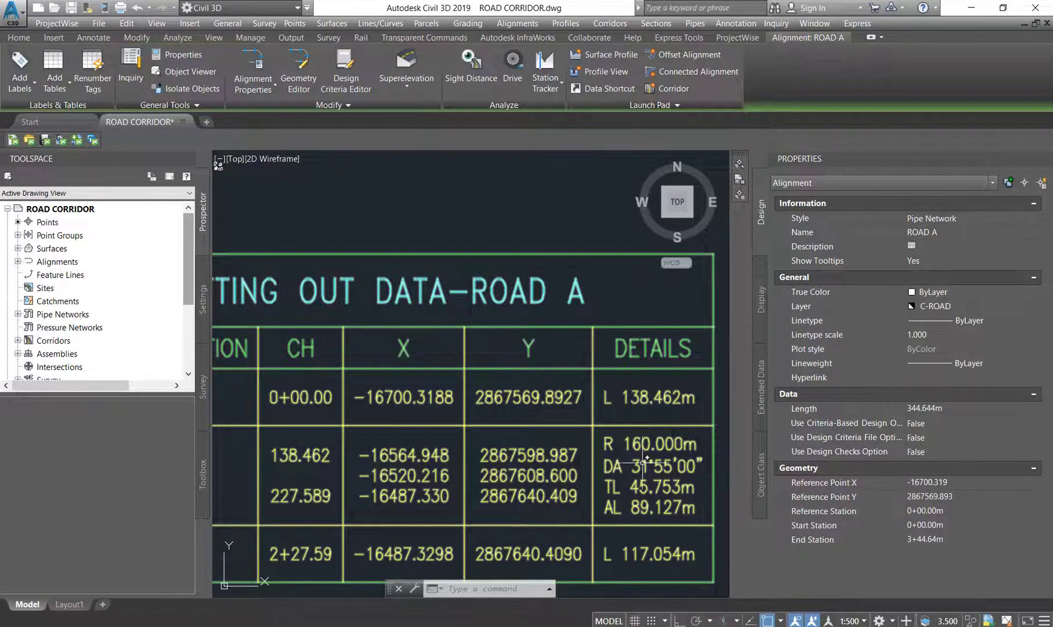
{"action": "scroll", "coordinate": [645, 465], "scroll_direction": "down", "scroll_amount": 4}
{"action": "scroll", "coordinate": [623, 451], "scroll_direction": "up", "scroll_amount": 5}
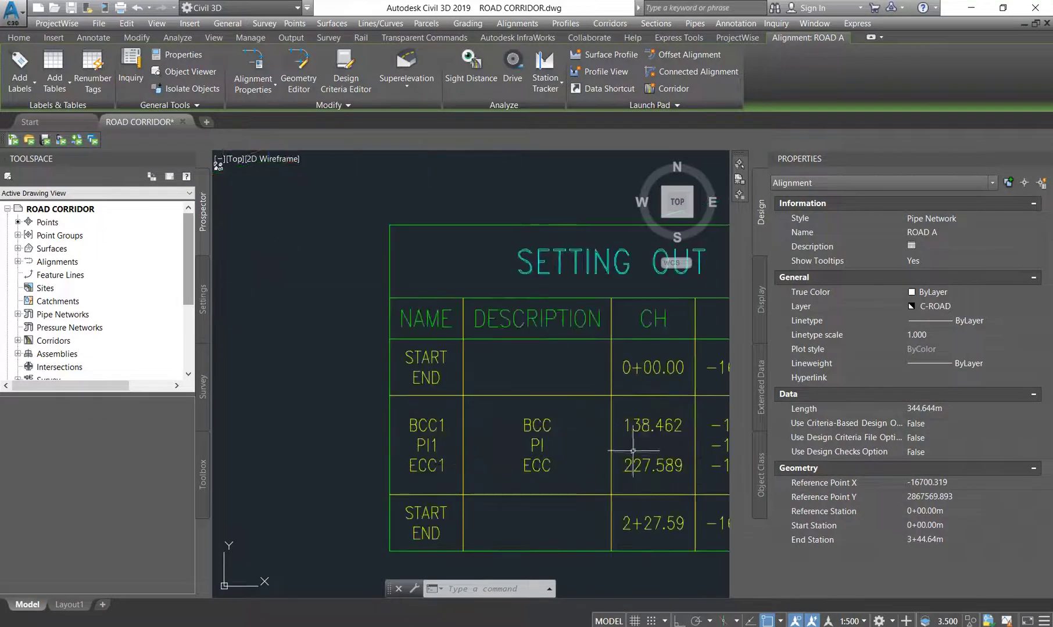
{"action": "scroll", "coordinate": [526, 445], "scroll_direction": "down", "scroll_amount": 2}
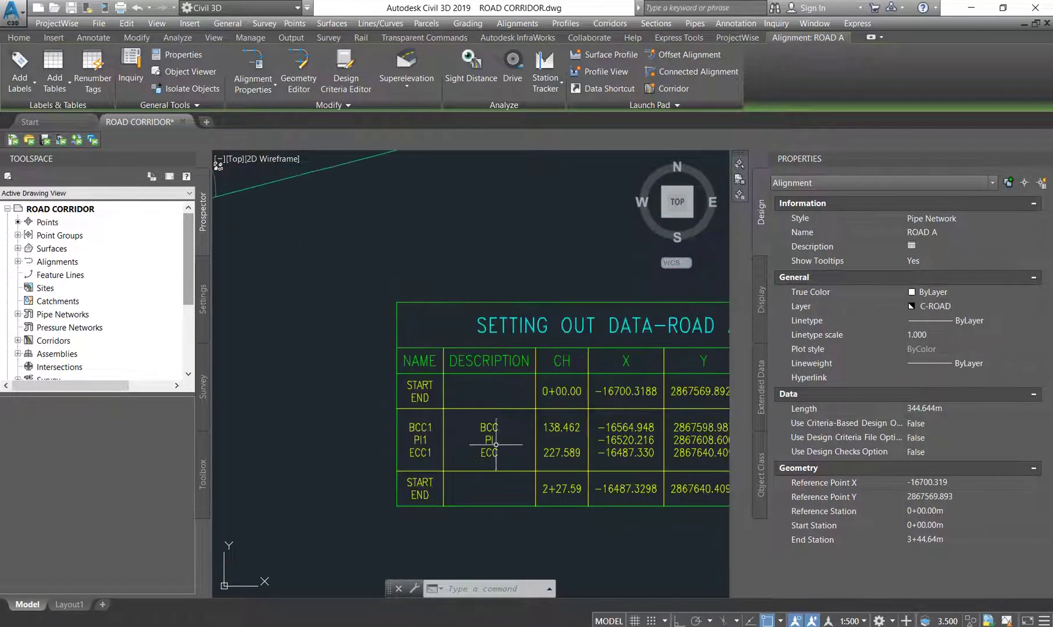
{"action": "scroll", "coordinate": [534, 435], "scroll_direction": "down", "scroll_amount": 1}
{"action": "scroll", "coordinate": [407, 433], "scroll_direction": "up", "scroll_amount": 5}
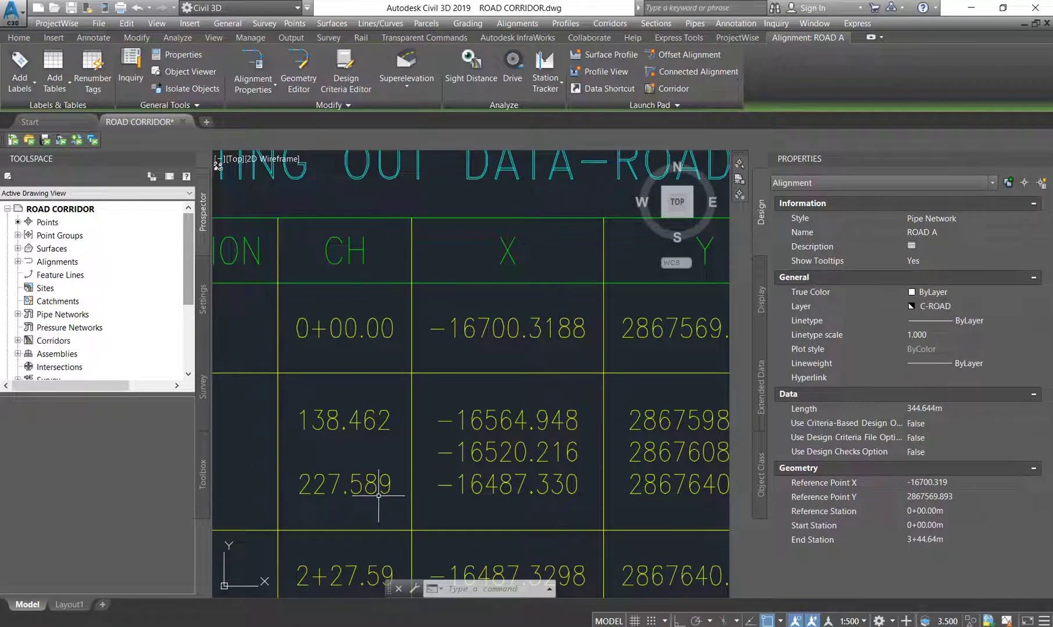
{"action": "scroll", "coordinate": [360, 428], "scroll_direction": "down", "scroll_amount": 2}
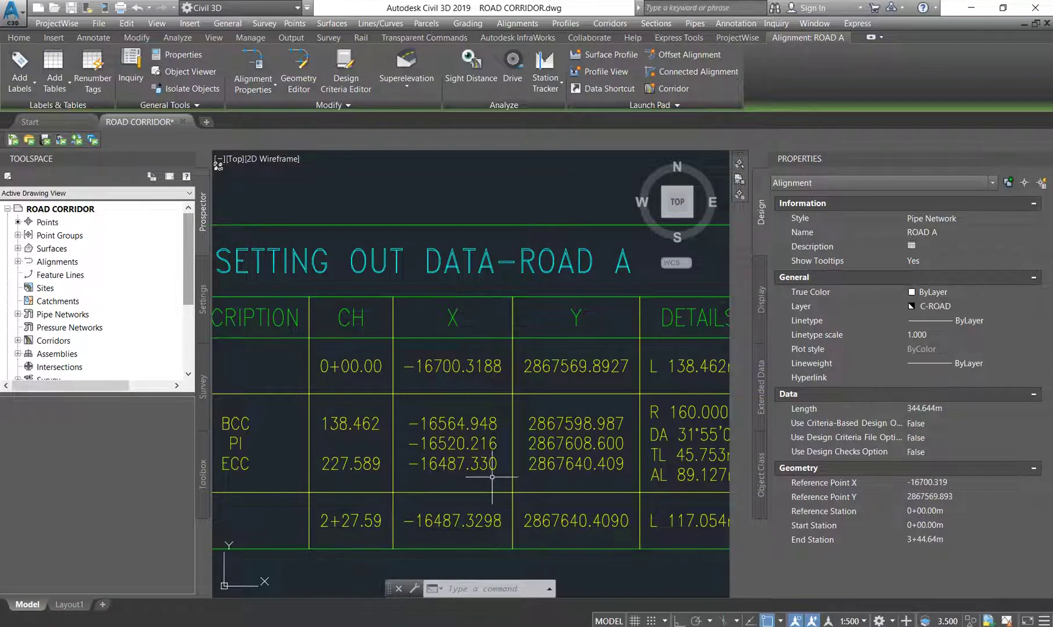
{"action": "scroll", "coordinate": [616, 421], "scroll_direction": "up", "scroll_amount": 3}
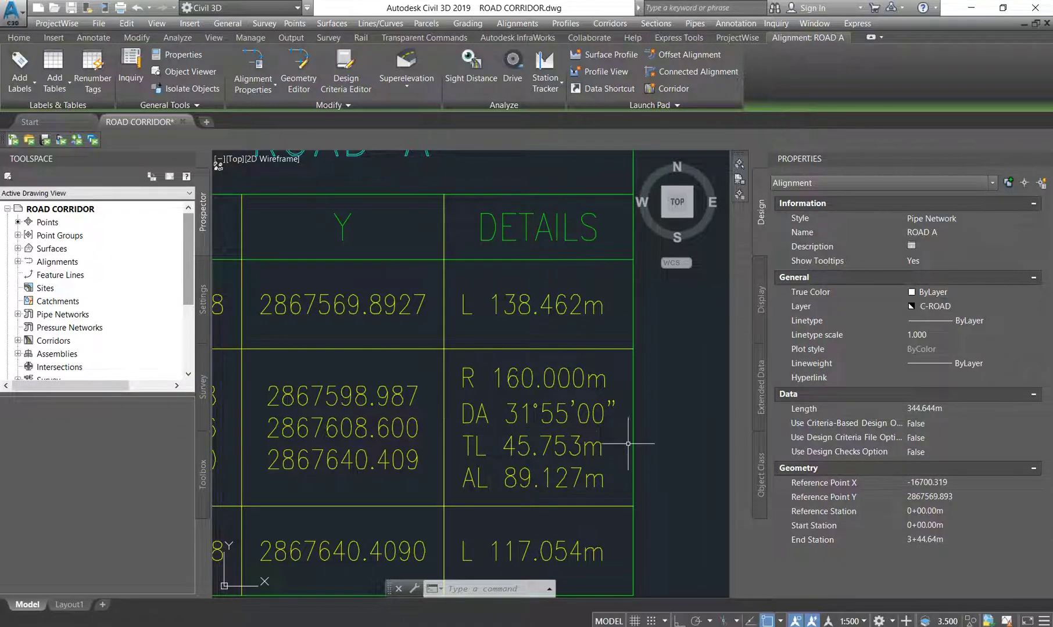
{"action": "scroll", "coordinate": [626, 407], "scroll_direction": "down", "scroll_amount": 3}
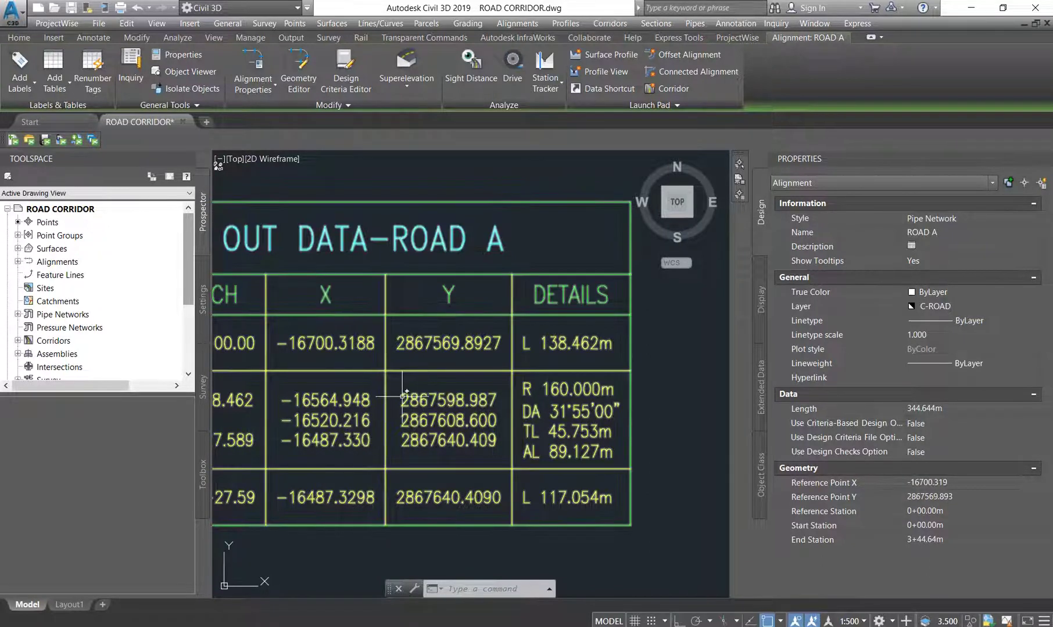
{"action": "scroll", "coordinate": [508, 413], "scroll_direction": "down", "scroll_amount": 3}
{"action": "scroll", "coordinate": [302, 406], "scroll_direction": "up", "scroll_amount": 3}
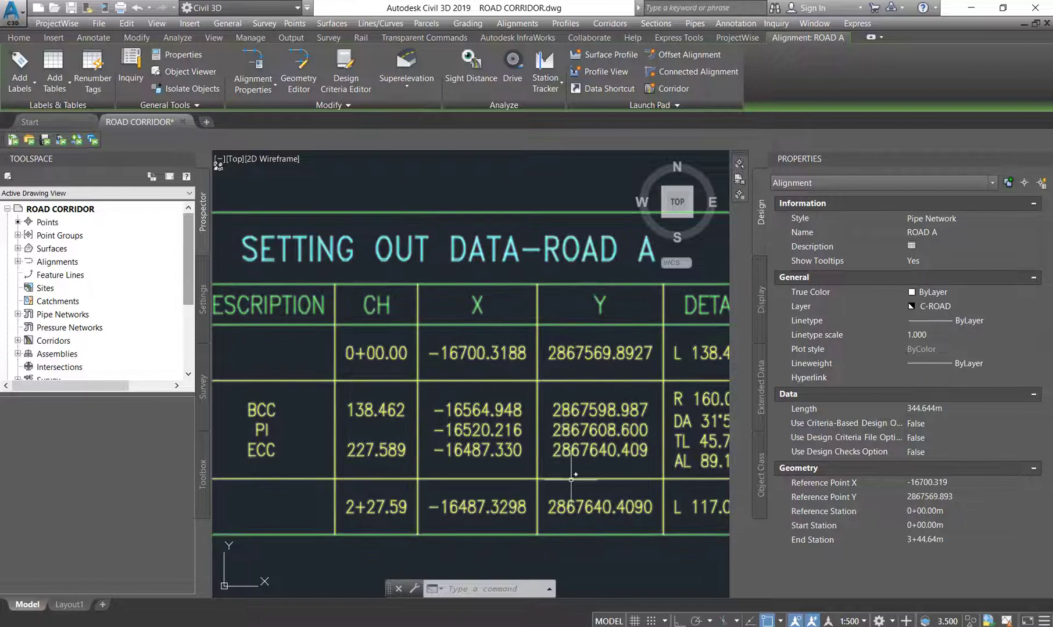
{"action": "scroll", "coordinate": [587, 429], "scroll_direction": "down", "scroll_amount": 2}
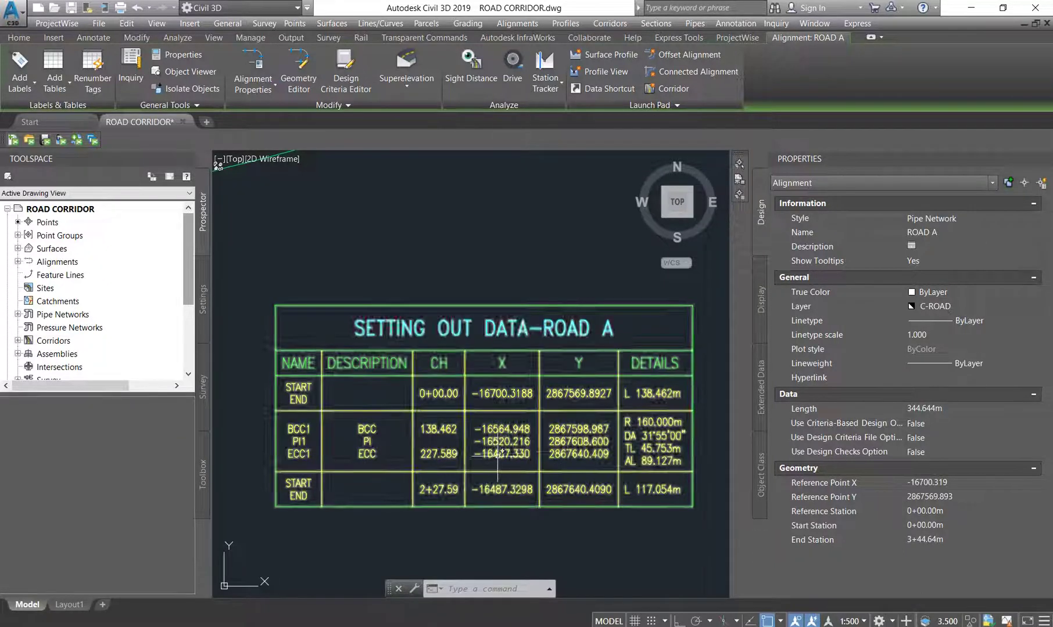
{"action": "scroll", "coordinate": [448, 463], "scroll_direction": "up", "scroll_amount": 2}
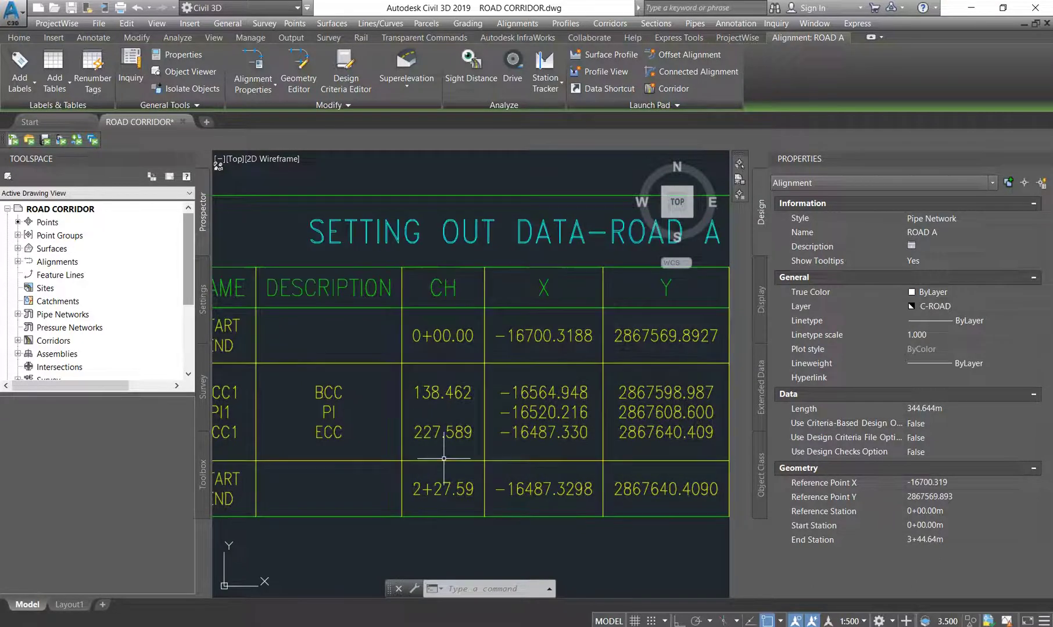
{"action": "scroll", "coordinate": [440, 465], "scroll_direction": "down", "scroll_amount": 3}
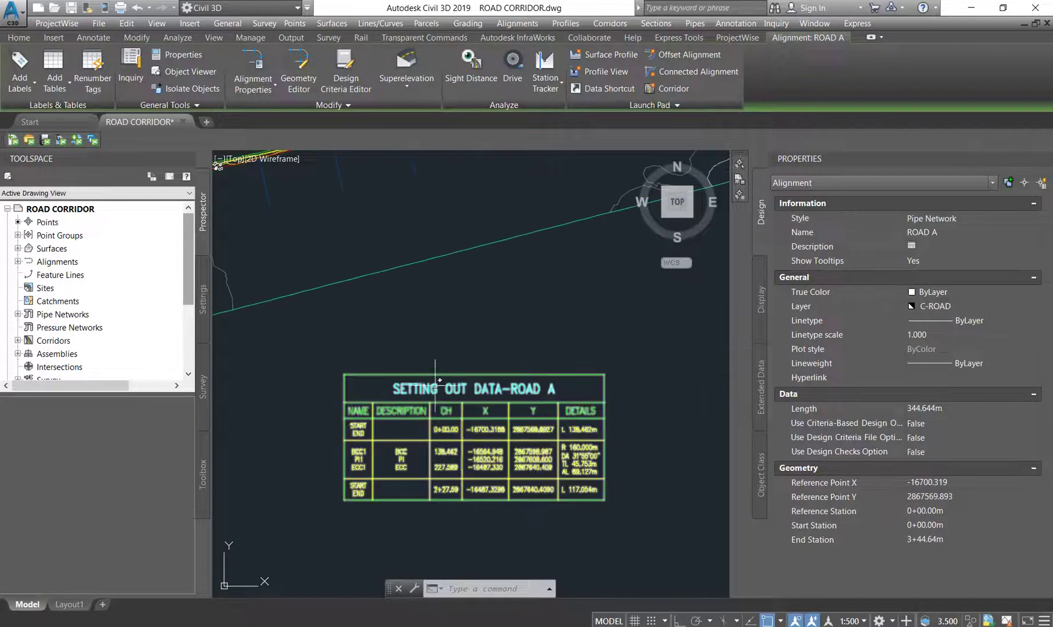
{"action": "scroll", "coordinate": [484, 486], "scroll_direction": "down", "scroll_amount": 3}
{"action": "scroll", "coordinate": [484, 486], "scroll_direction": "up", "scroll_amount": 3}
{"action": "scroll", "coordinate": [473, 499], "scroll_direction": "down", "scroll_amount": 3}
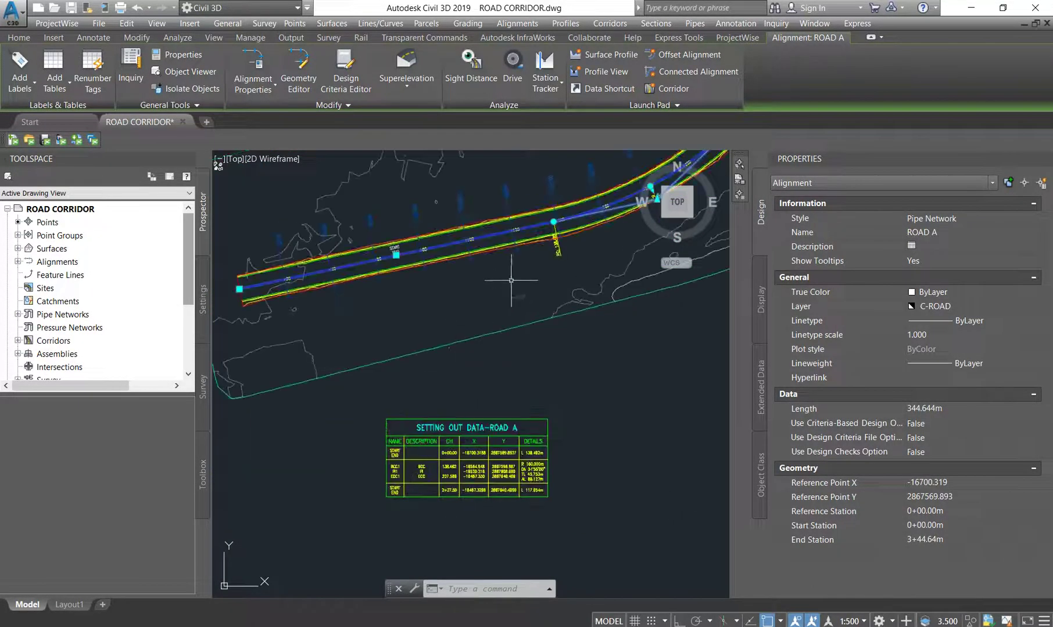
{"action": "scroll", "coordinate": [448, 372], "scroll_direction": "up", "scroll_amount": 3}
{"action": "scroll", "coordinate": [430, 357], "scroll_direction": "up", "scroll_amount": 3}
{"action": "scroll", "coordinate": [596, 389], "scroll_direction": "up", "scroll_amount": 3}
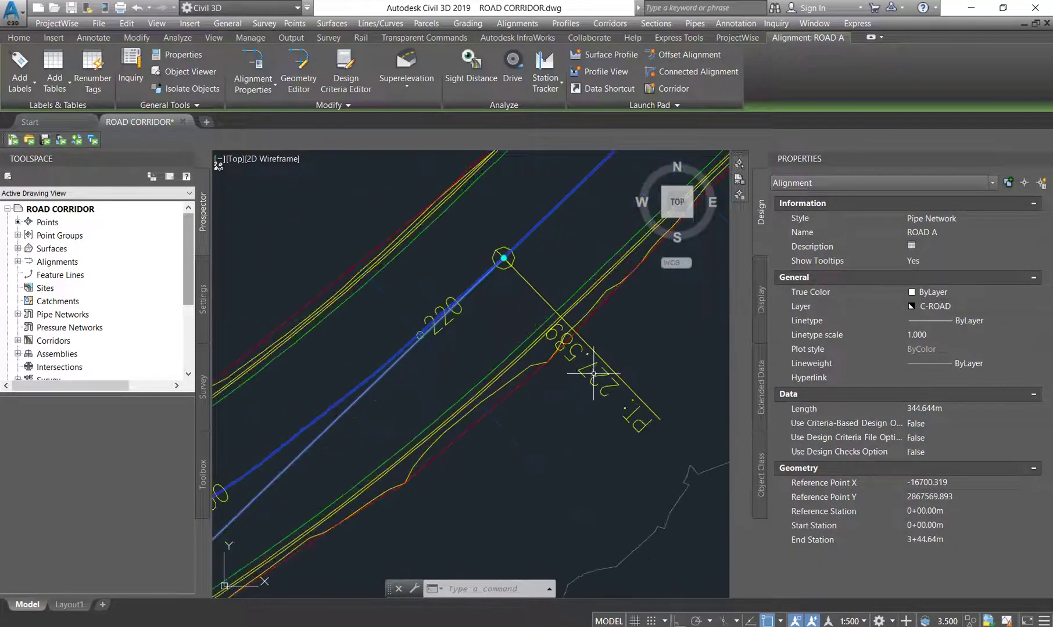
{"action": "scroll", "coordinate": [504, 286], "scroll_direction": "down", "scroll_amount": 3}
{"action": "scroll", "coordinate": [504, 289], "scroll_direction": "down", "scroll_amount": 3}
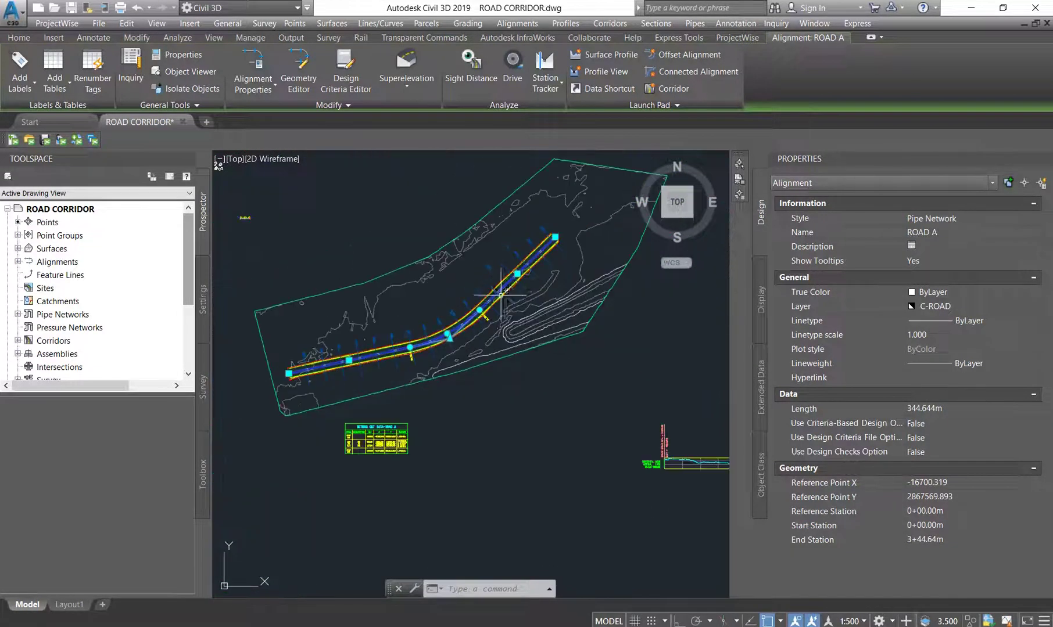
{"action": "scroll", "coordinate": [367, 474], "scroll_direction": "up", "scroll_amount": 5}
{"action": "scroll", "coordinate": [521, 498], "scroll_direction": "up", "scroll_amount": 3}
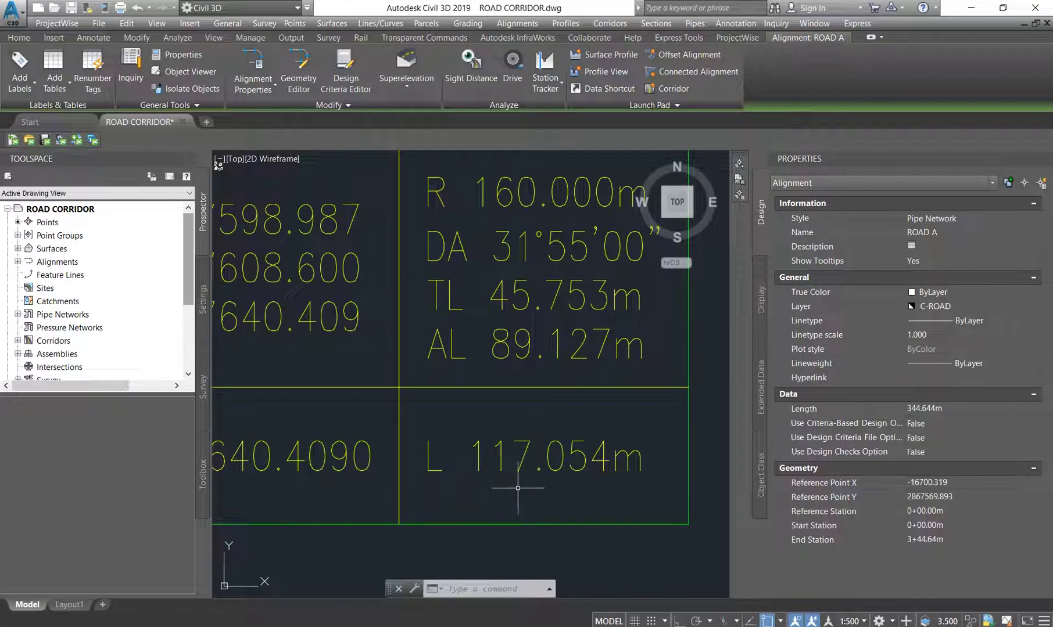
{"action": "scroll", "coordinate": [518, 488], "scroll_direction": "down", "scroll_amount": 3}
{"action": "scroll", "coordinate": [546, 465], "scroll_direction": "down", "scroll_amount": 2}
{"action": "scroll", "coordinate": [574, 287], "scroll_direction": "up", "scroll_amount": 1}
{"action": "mouse_move", "coordinate": [573, 288]}
{"action": "middle_mouse_down"}
{"action": "mouse_move", "coordinate": [434, 324]}
{"action": "mouse_move", "coordinate": [481, 376]}
{"action": "mouse_move", "coordinate": [446, 364]}
{"action": "mouse_move", "coordinate": [366, 430]}
{"action": "middle_mouse_up"}
{"action": "scroll", "coordinate": [571, 226], "scroll_direction": "up", "scroll_amount": 2}
{"action": "scroll", "coordinate": [576, 256], "scroll_direction": "down", "scroll_amount": 4}
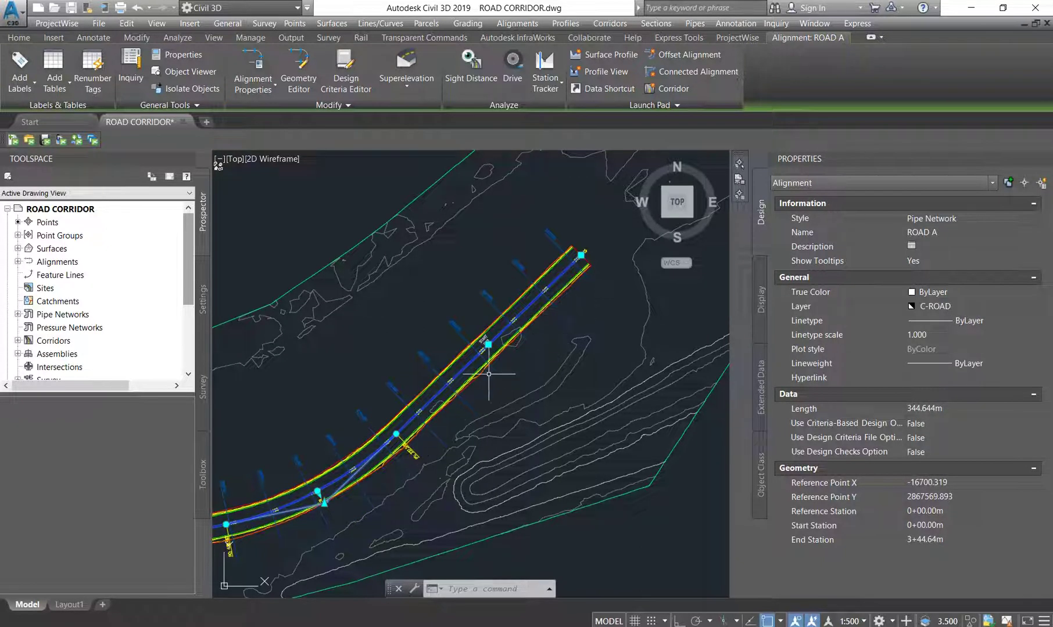
{"action": "scroll", "coordinate": [588, 276], "scroll_direction": "down", "scroll_amount": 3}
{"action": "scroll", "coordinate": [474, 395], "scroll_direction": "up", "scroll_amount": 3}
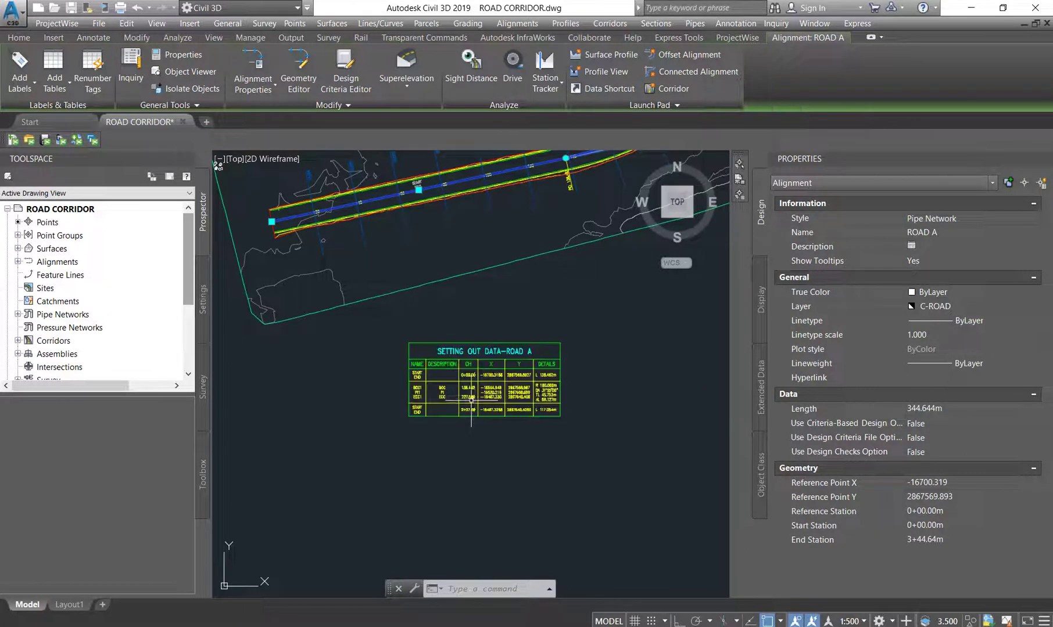
{"action": "scroll", "coordinate": [496, 373], "scroll_direction": "up", "scroll_amount": 2}
{"action": "mouse_move", "coordinate": [499, 369]}
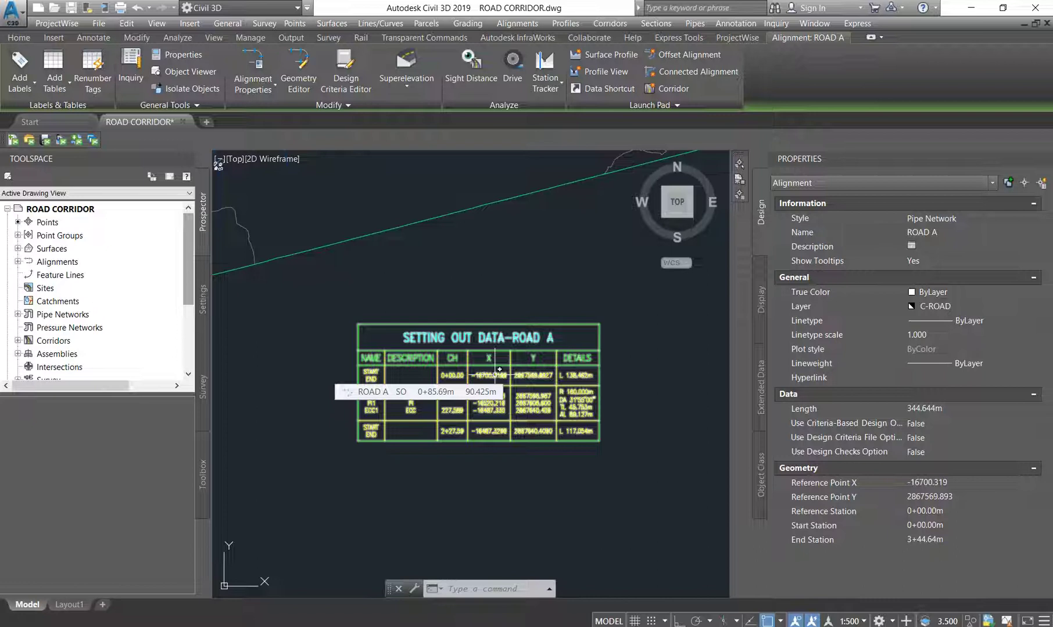